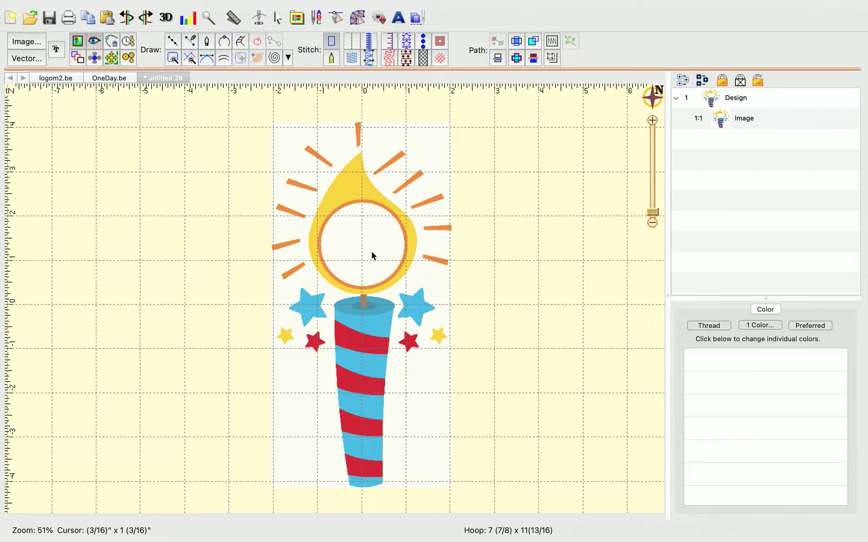
Draw a closed curved path through four points around the orange ring of the candle artwork and turn it into a Run stitch.
left_click(171, 43)
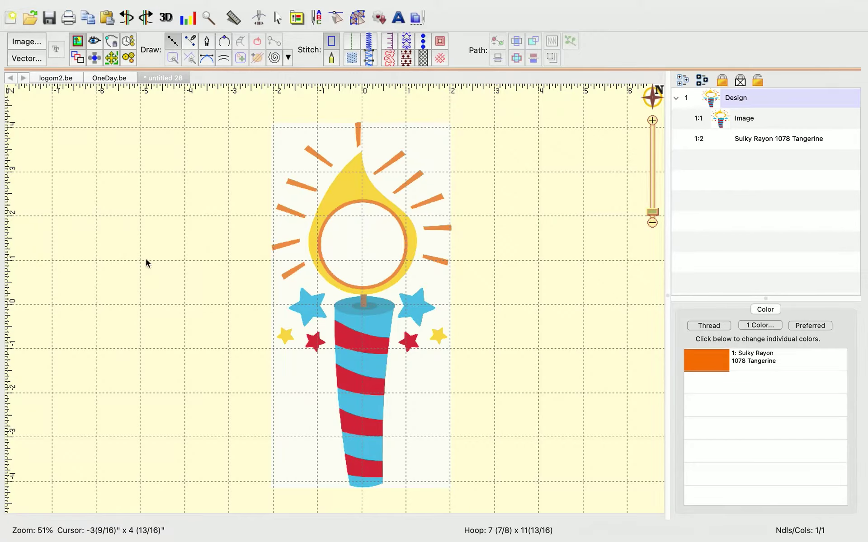
left_click(362, 202)
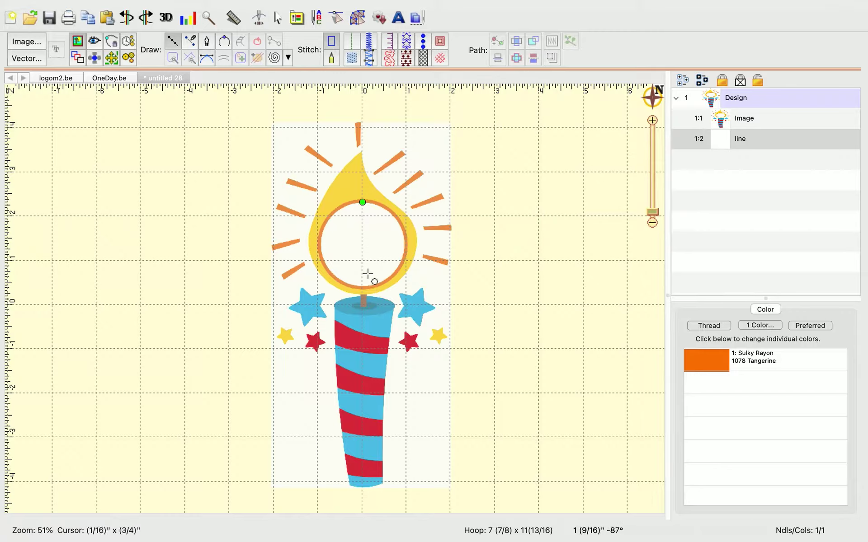
left_click(320, 246)
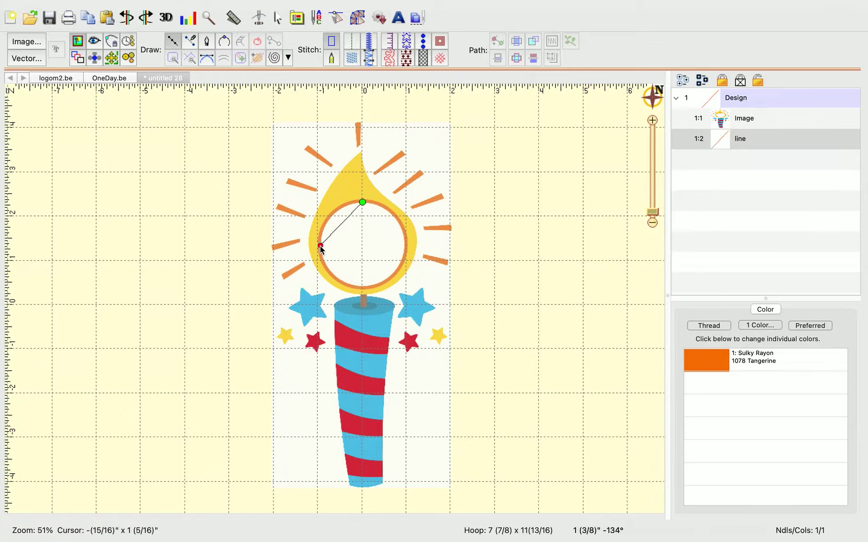
left_click(362, 289)
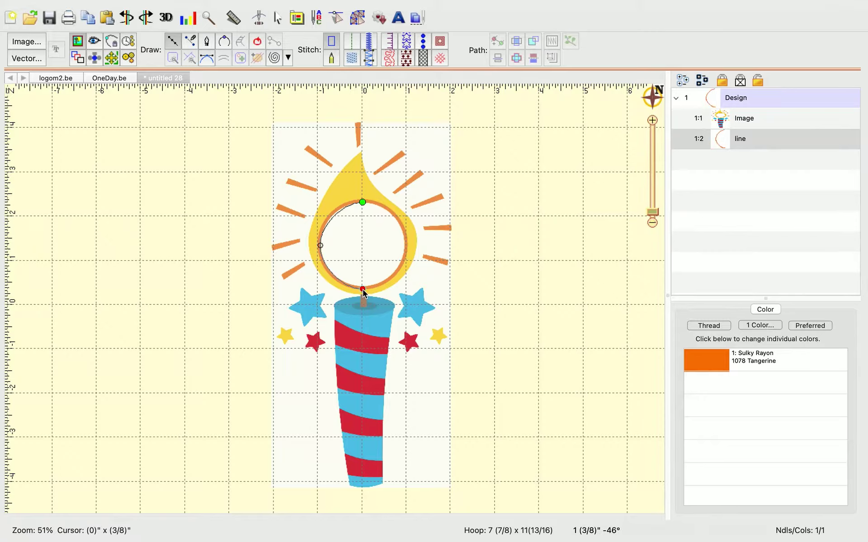
left_click(407, 245)
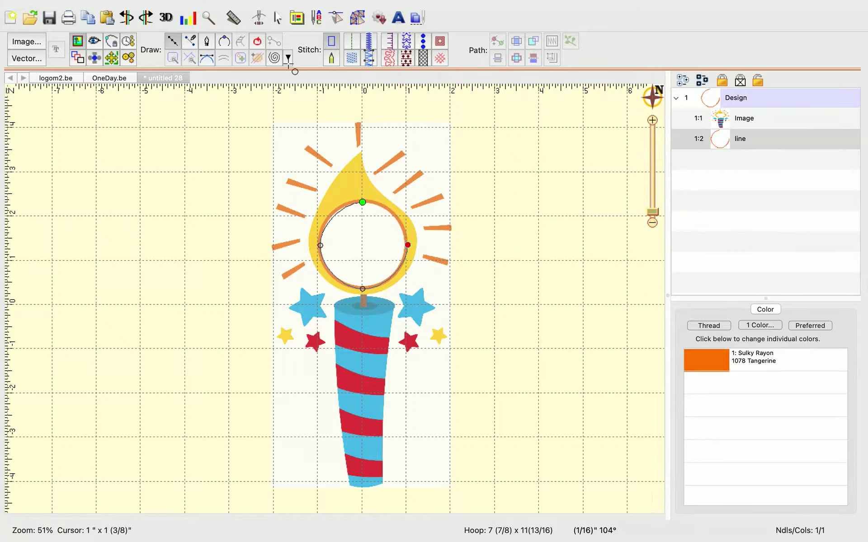
left_click(259, 43)
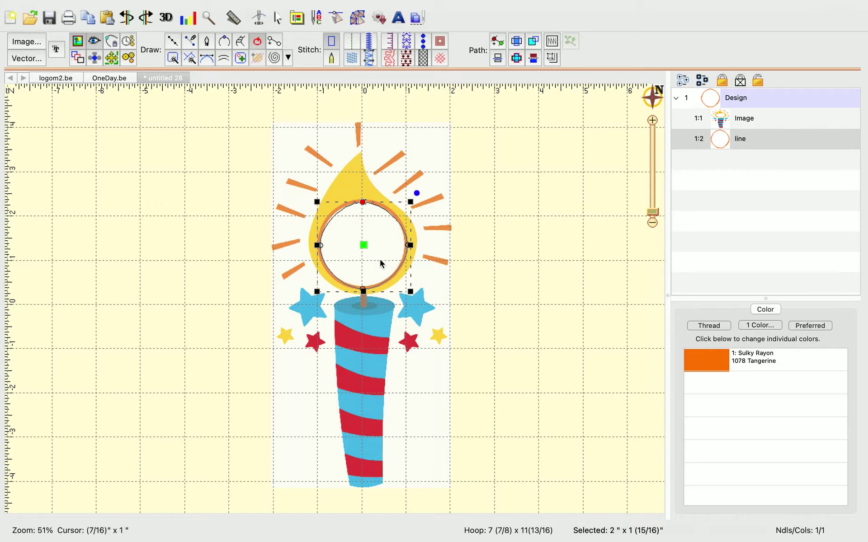
left_click(356, 42)
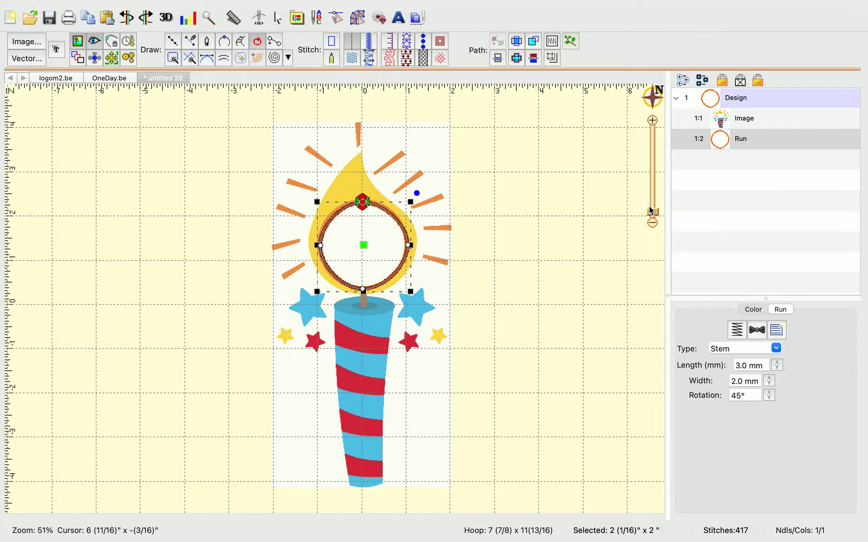
Hide the background image to examine the stitched circle on its own, and show the image again.
left_click(77, 42)
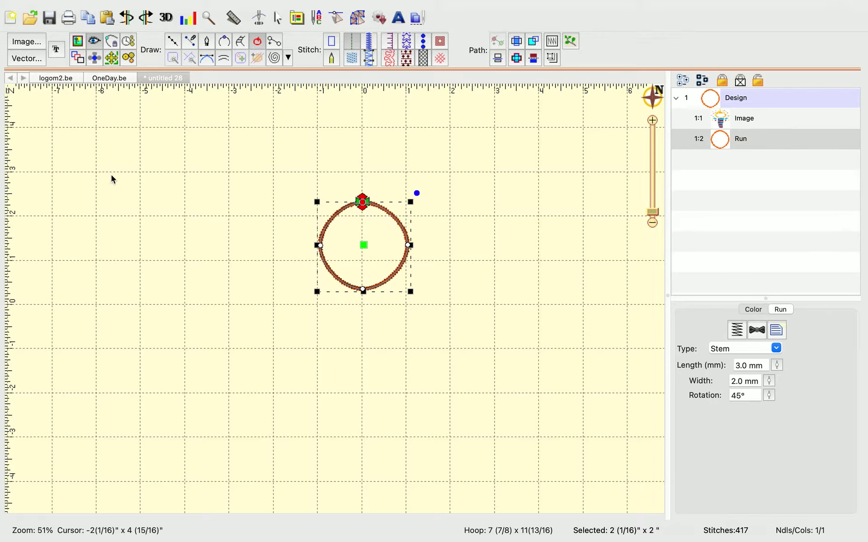
left_click(129, 197)
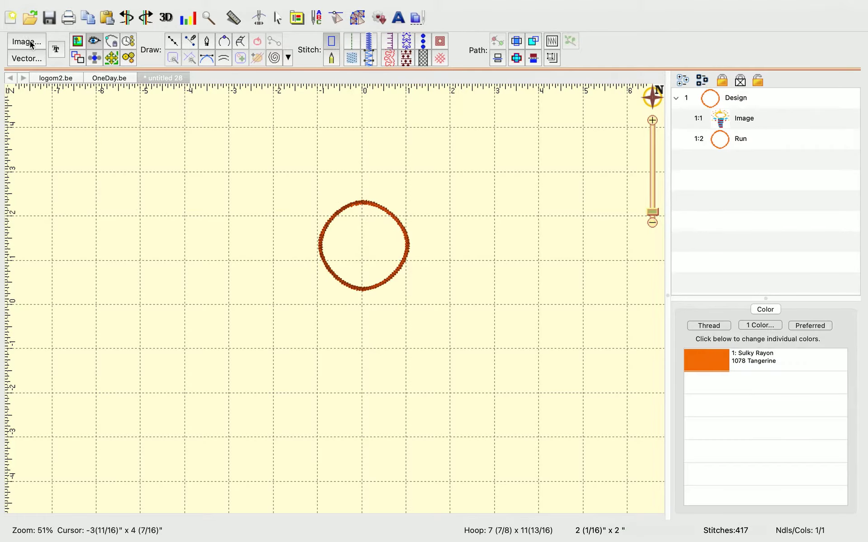
left_click(77, 40)
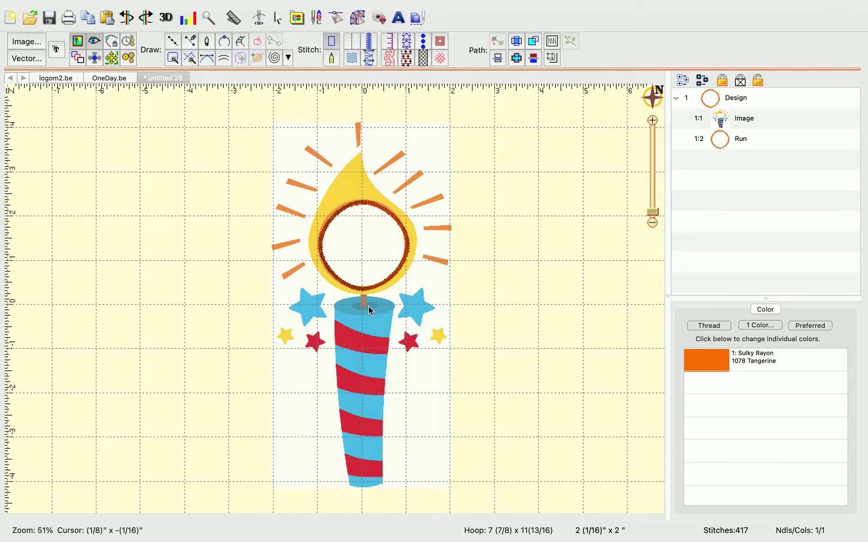
Nudge the stitched circle's left node and its upper curve handle toward the orange ring.
left_click(360, 203)
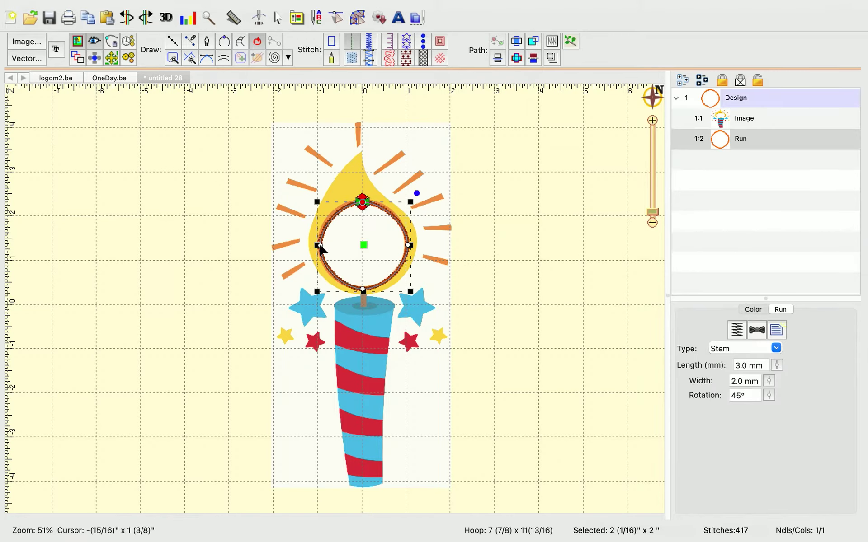
left_click(319, 246)
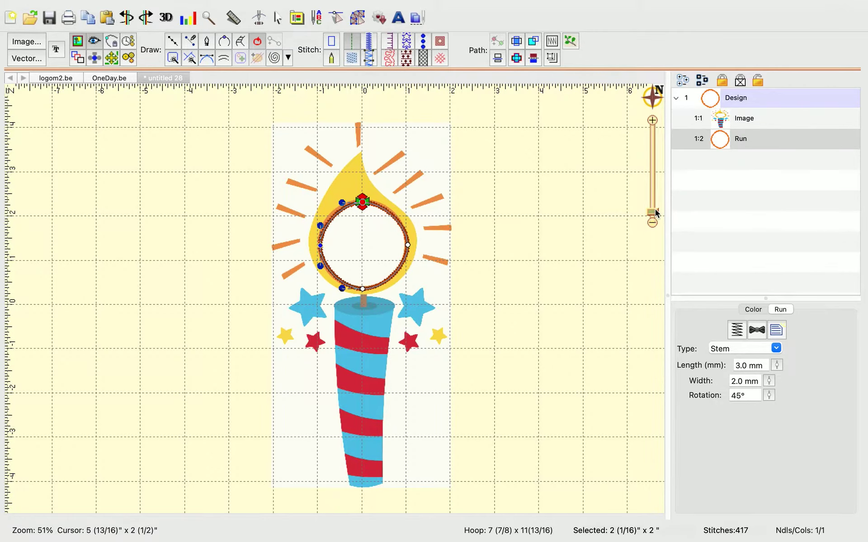
left_click_drag(655, 209, 654, 211)
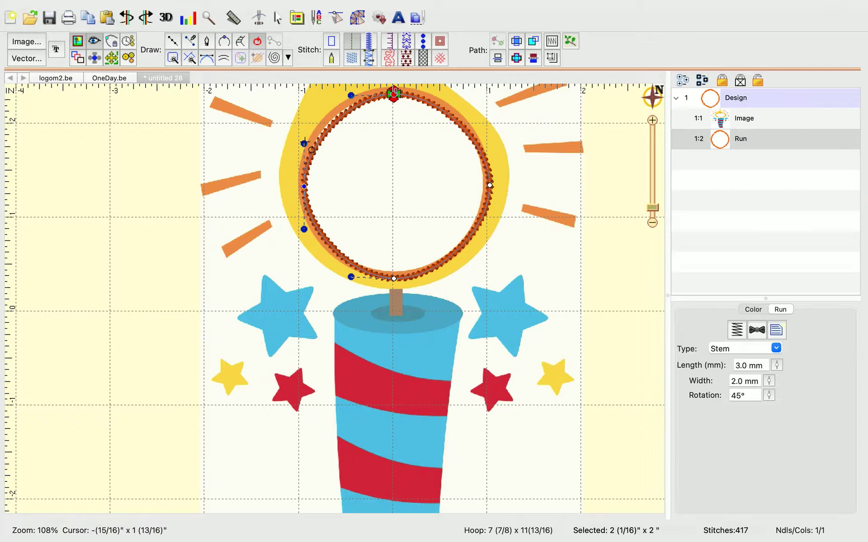
mouse_move(304, 144)
left_mouse_down()
mouse_move(290, 130)
mouse_move(278, 138)
mouse_move(331, 137)
mouse_move(304, 128)
mouse_move(302, 142)
mouse_move(332, 150)
mouse_move(335, 133)
mouse_move(303, 139)
left_mouse_up()
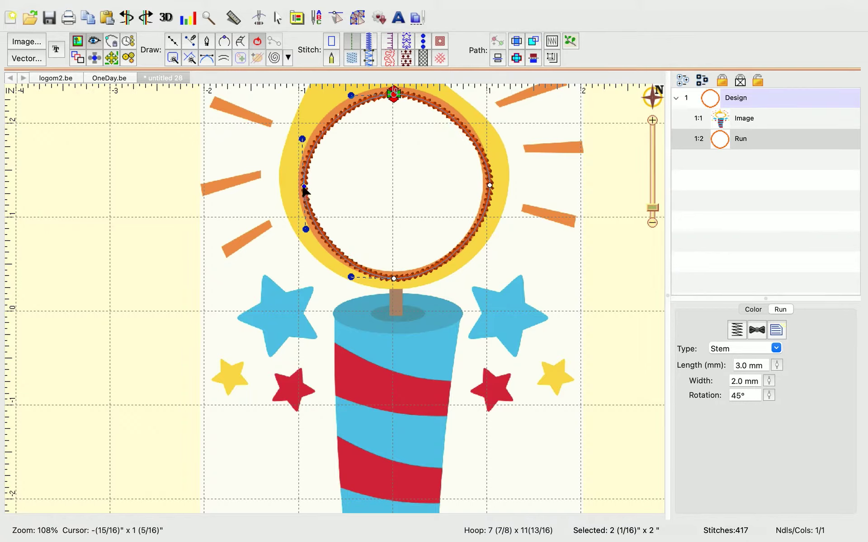
left_click_drag(304, 186, 304, 188)
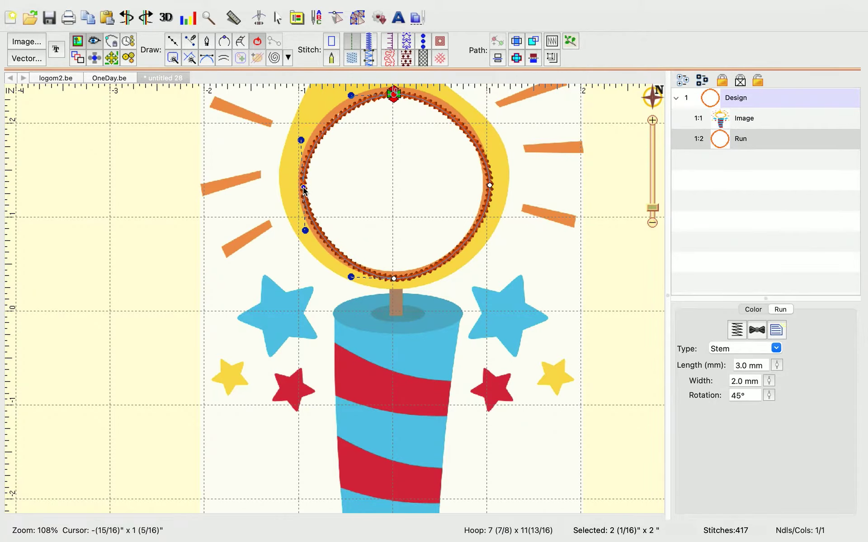
Convert the stitched circle's left node to Cusp and reshape the curve with its two handles independently to follow the ring.
right_click(302, 187)
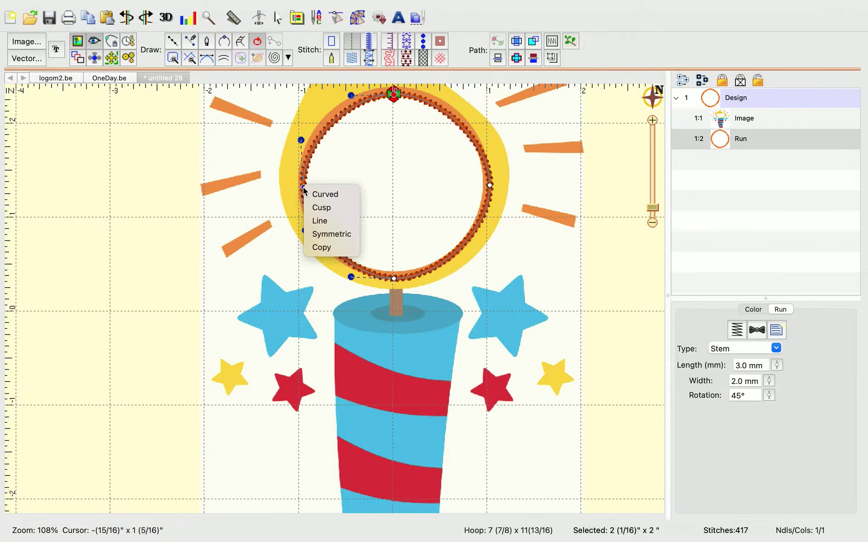
left_click(325, 210)
left_click_drag(301, 143, 280, 138)
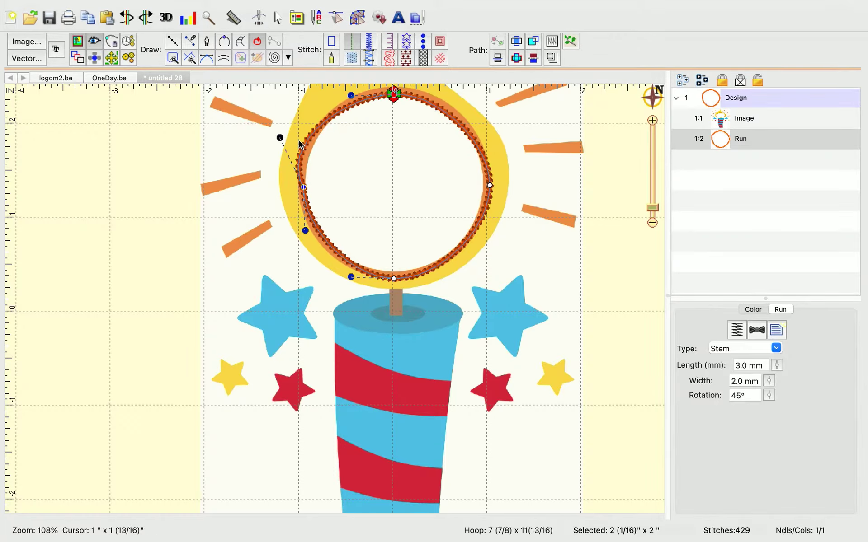
left_click(294, 141)
left_click_drag(294, 140, 307, 121)
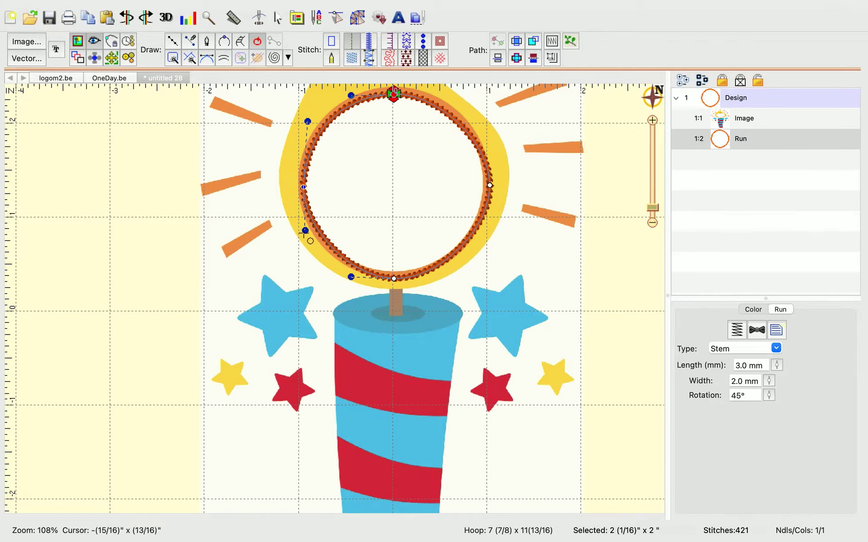
left_click_drag(303, 232, 306, 242)
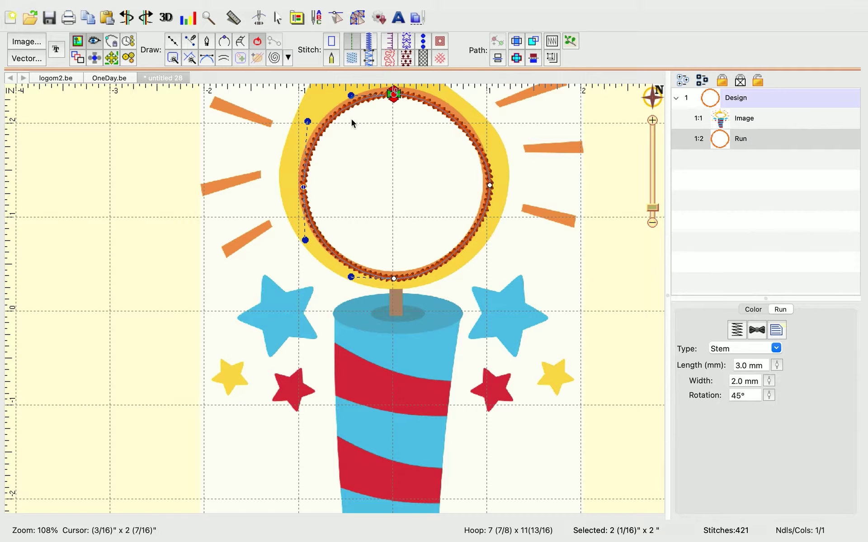
Delete the hand-drawn Run circle from the design.
left_click(783, 148)
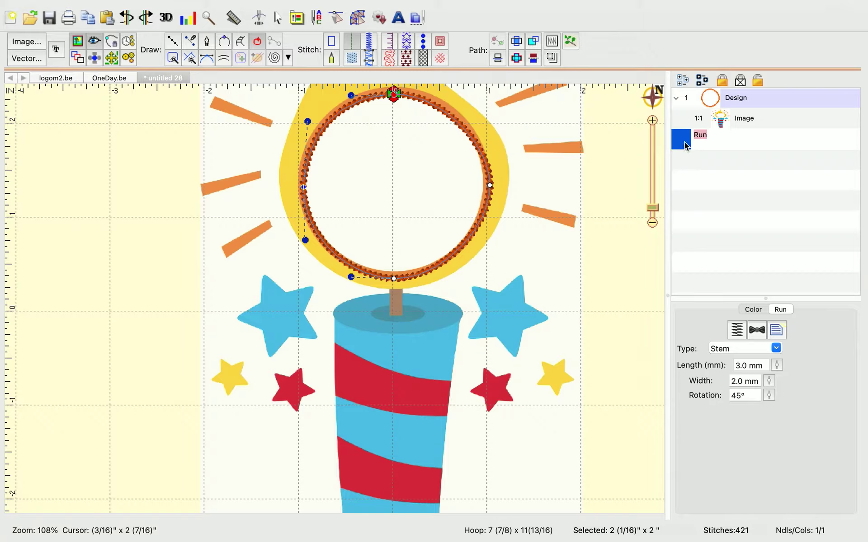
left_click(685, 142)
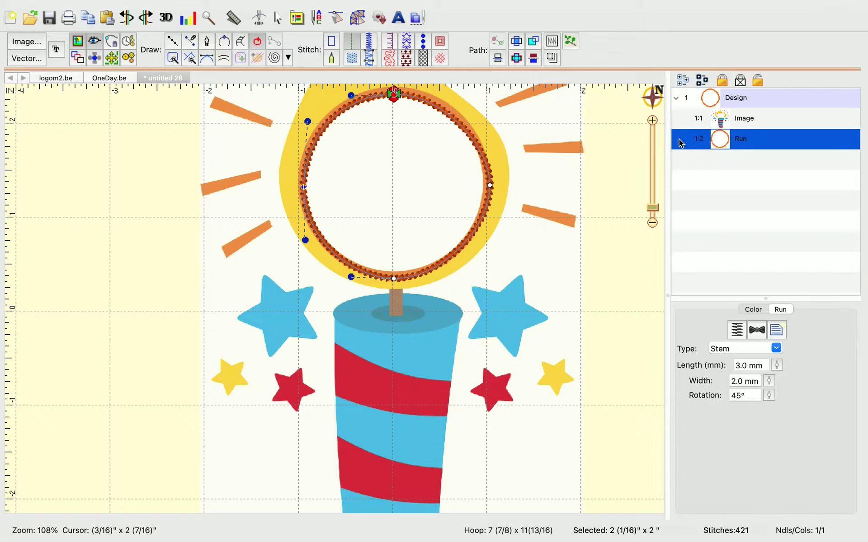
key("Delete")
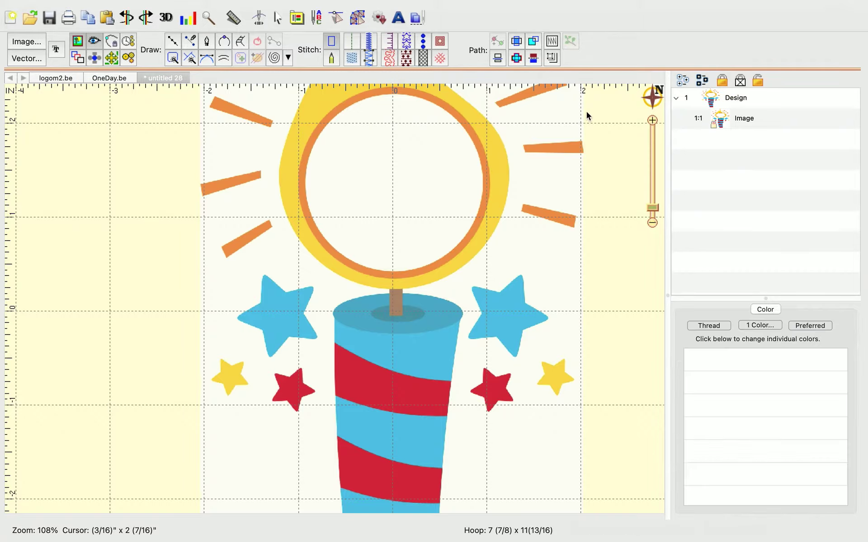
Insert the Circle outline from the Shapes 1 catalog of the Embrilliance: Outlines library.
left_click(381, 20)
scroll(302, 259, "down", 3)
scroll(302, 258, "down", 5)
left_click(292, 243)
left_click(479, 180)
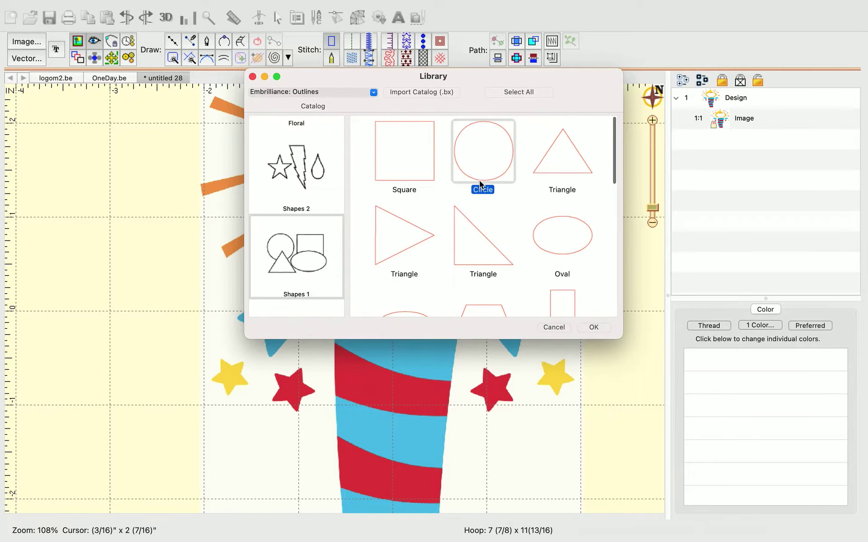
left_click(594, 327)
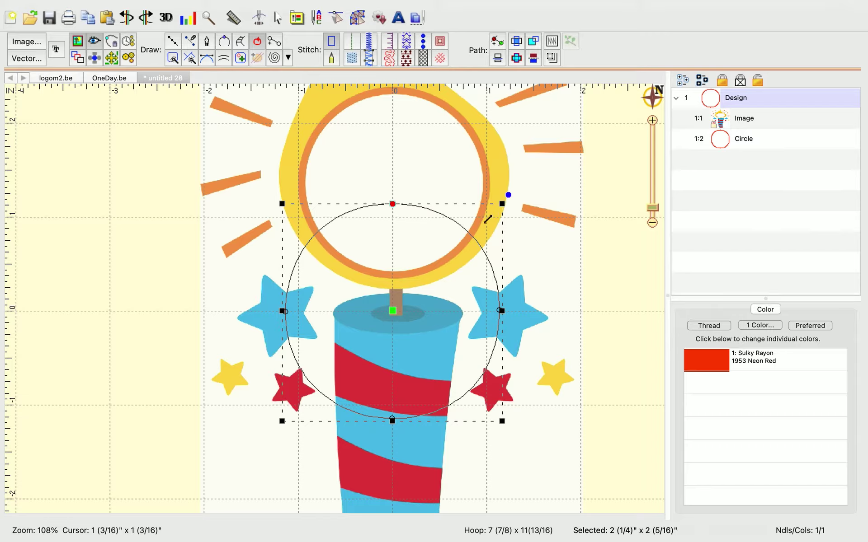
Scale the inserted circle to about 1 15/16" by 2" and move it over the orange ring.
left_click_drag(436, 267, 464, 247)
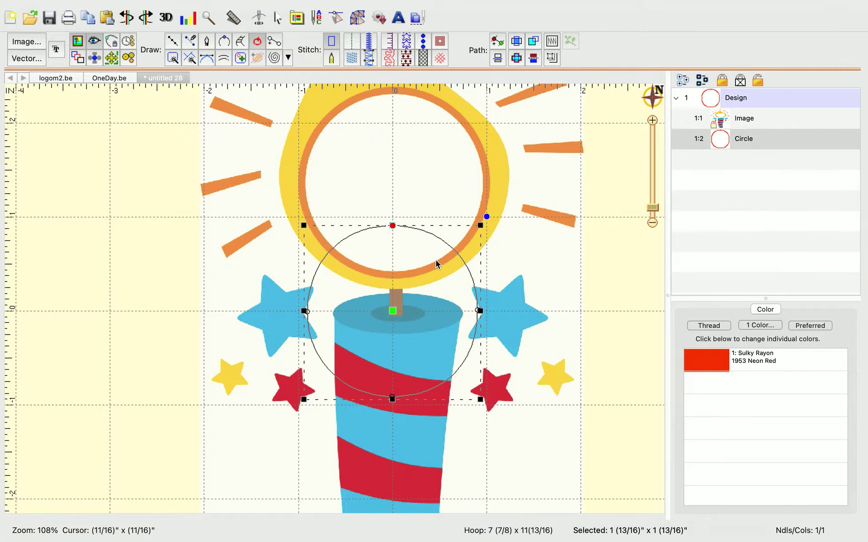
mouse_move(395, 268)
left_mouse_down()
mouse_move(397, 175)
mouse_move(391, 187)
left_mouse_up()
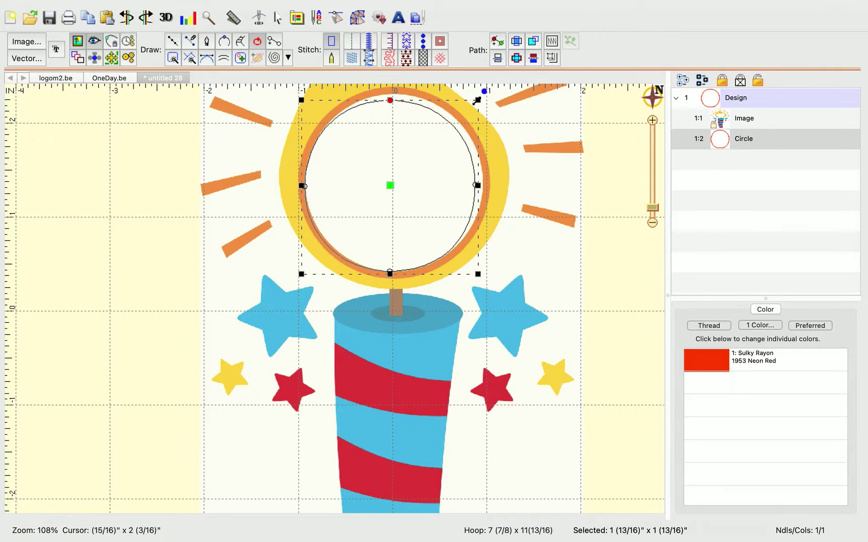
mouse_move(480, 97)
left_mouse_down()
mouse_move(493, 90)
mouse_move(481, 91)
left_mouse_up()
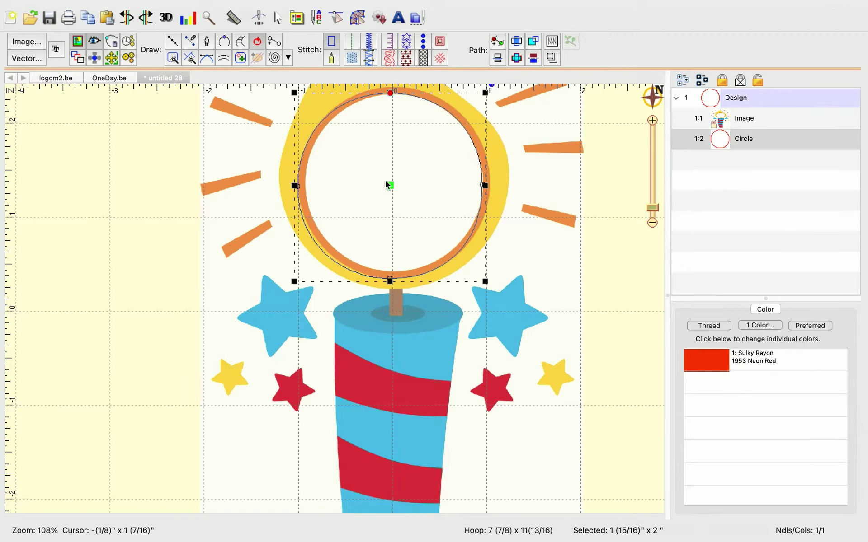
left_click_drag(389, 184, 394, 182)
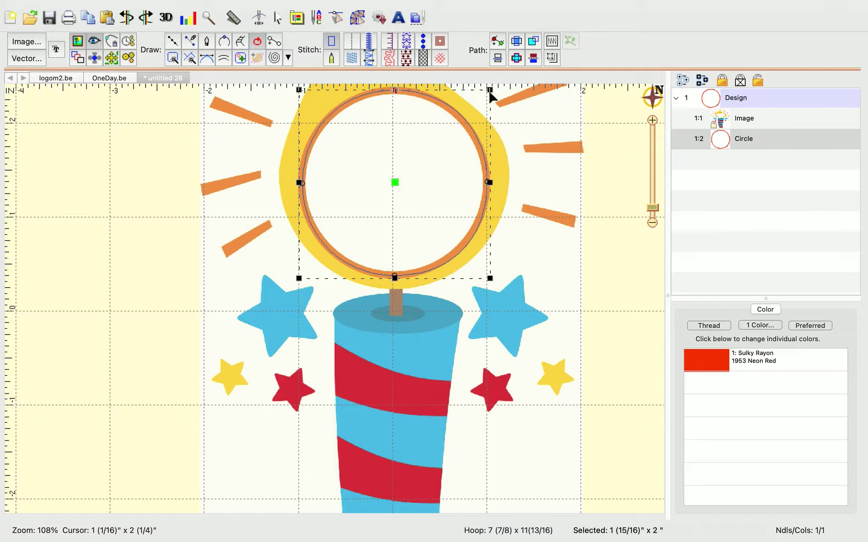
Fine-tune the circle's size and position along the orange ring, ending at about 1 15/16" by 2".
mouse_move(496, 86)
left_mouse_down()
mouse_move(505, 82)
mouse_move(484, 97)
left_mouse_up()
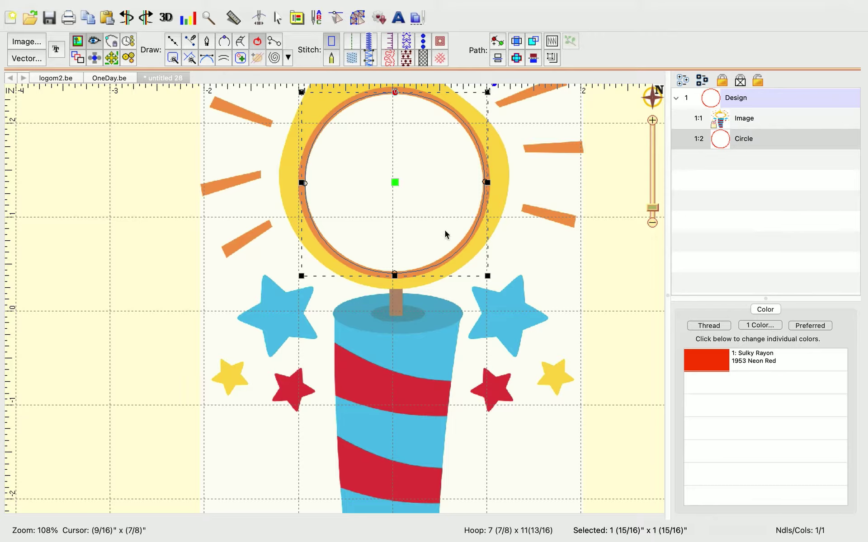
double_click(397, 185)
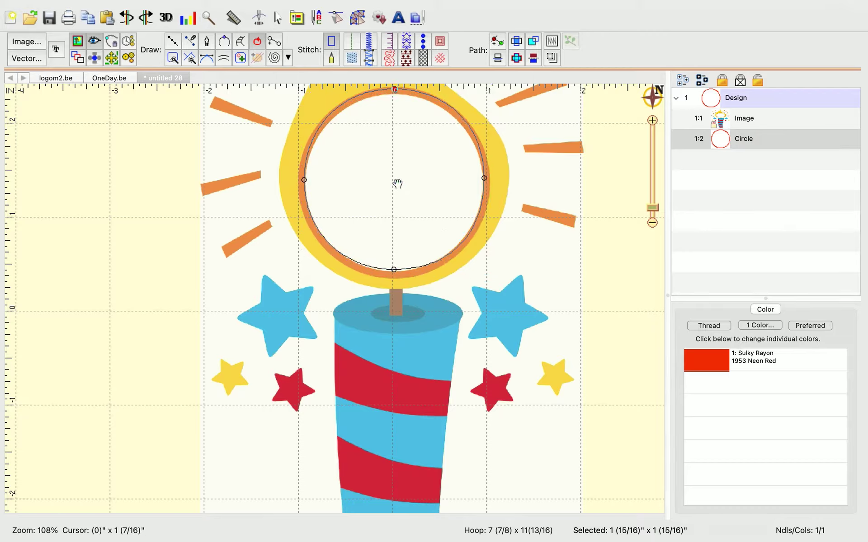
left_click(393, 181)
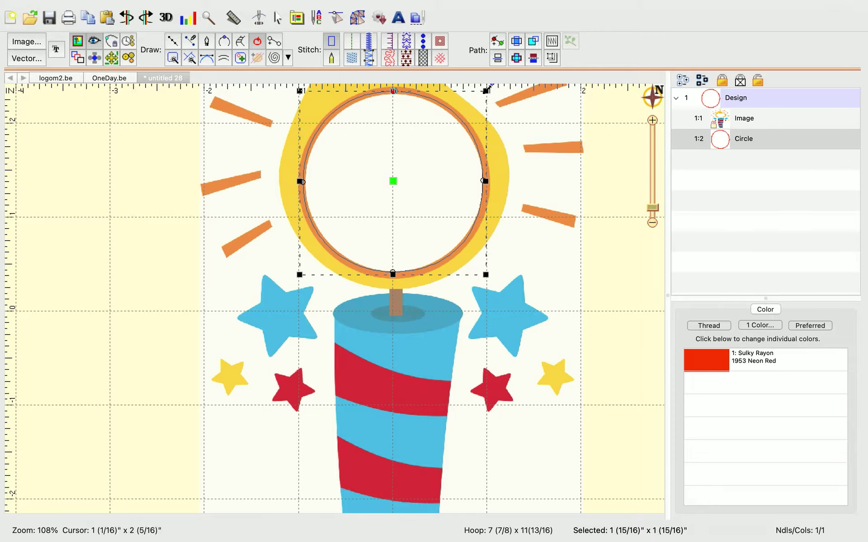
left_click(490, 86)
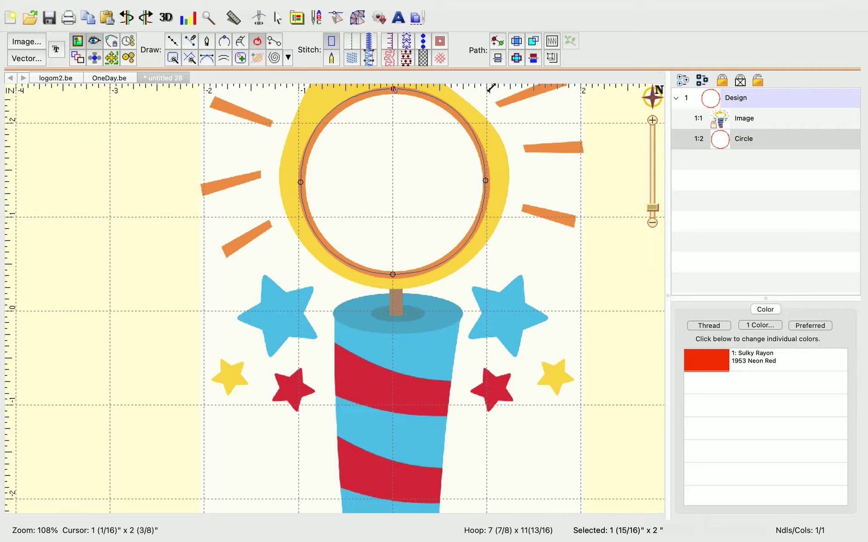
left_click(490, 86)
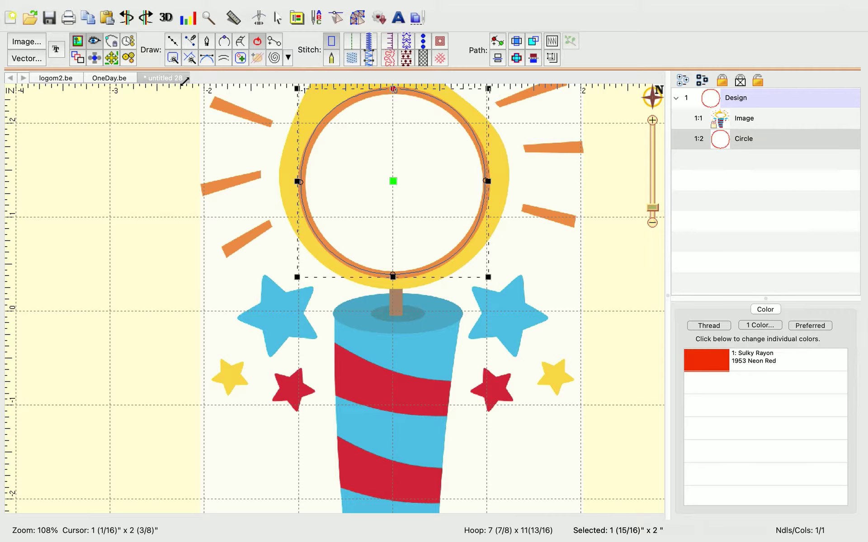
Convert the circle outline on the orange ring to a Run stitch and, after trying the Bean type, set its type to Sashiko.
left_click(352, 42)
left_click(351, 41)
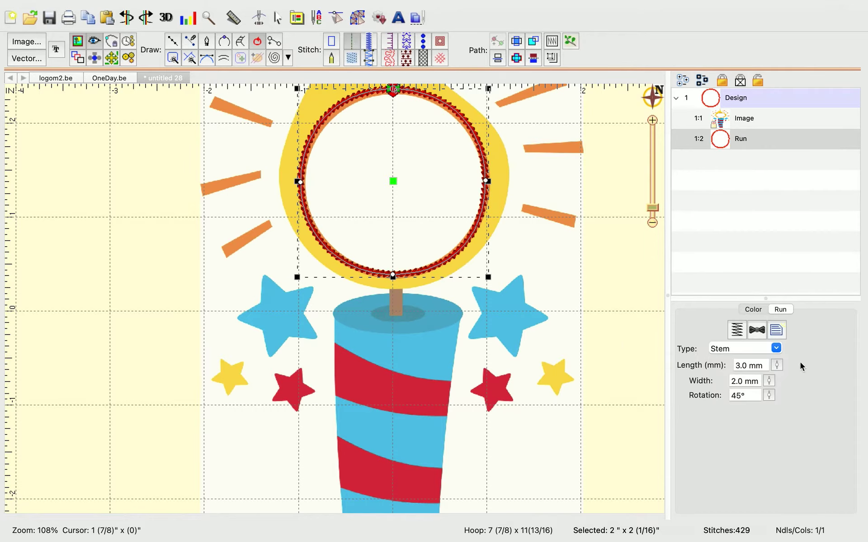
left_click(776, 349)
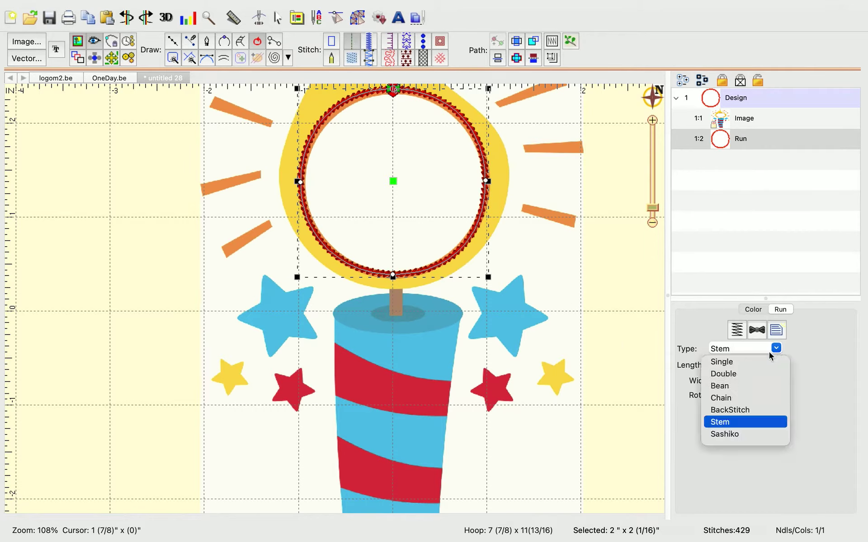
left_click(720, 387)
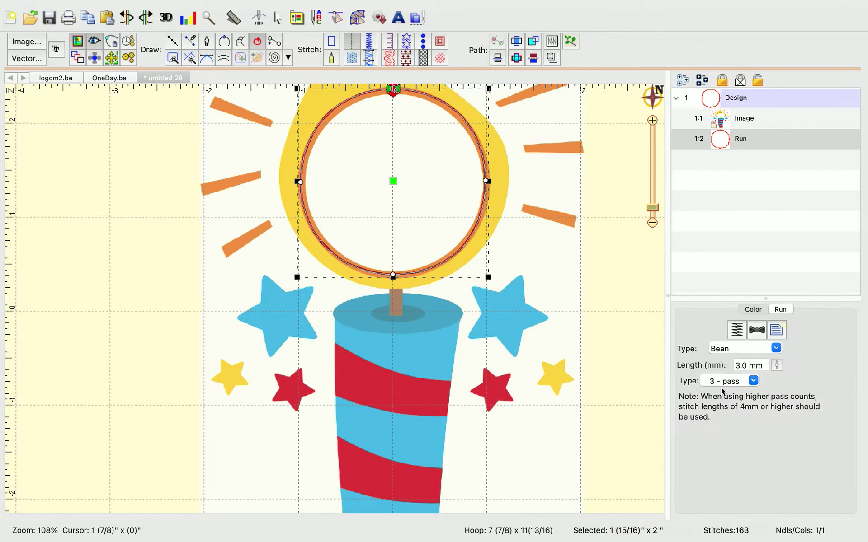
left_click(776, 366)
left_click(776, 349)
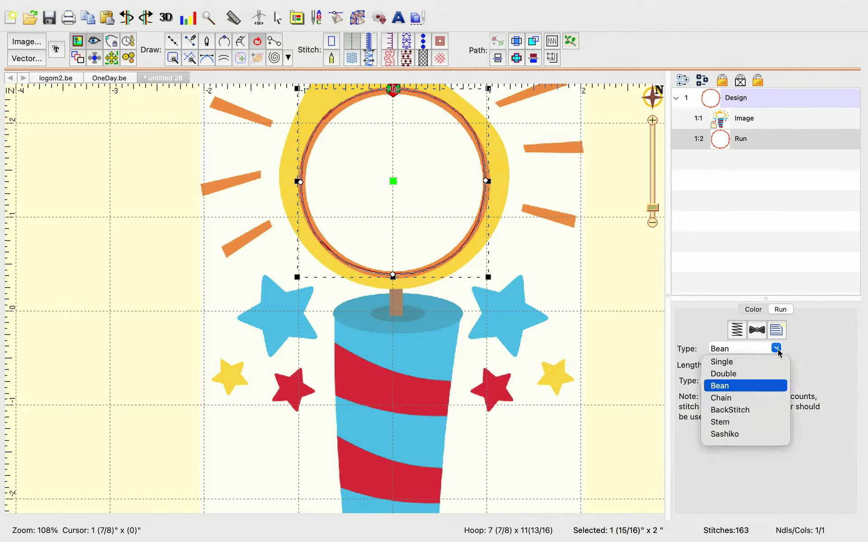
left_click(728, 434)
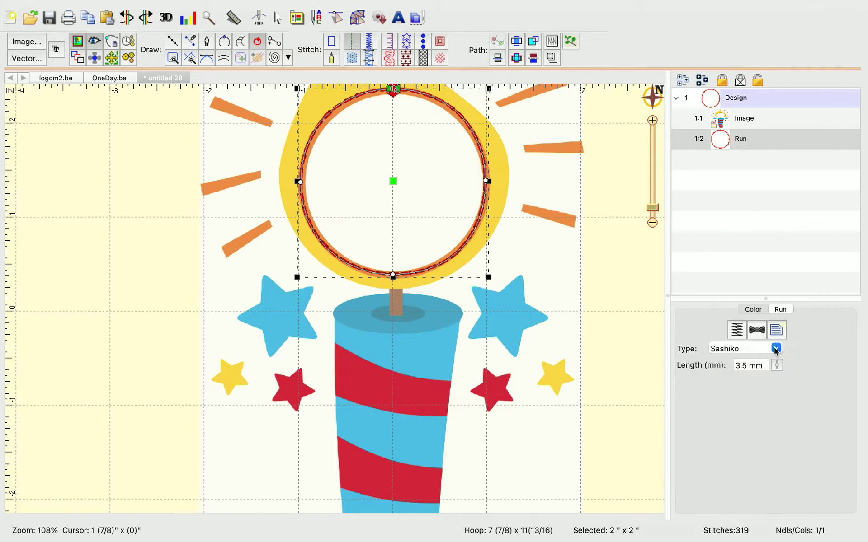
left_click(576, 251)
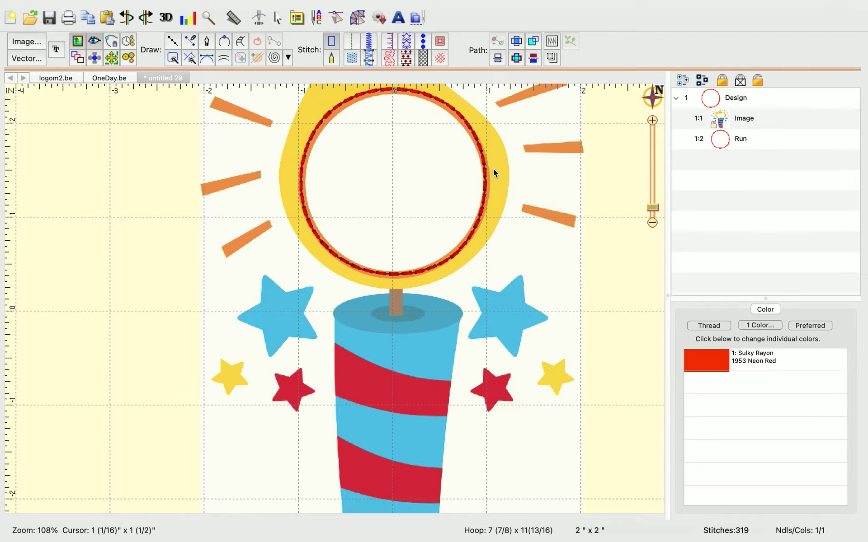
Scale the stitched circle down to about 1 15/16" by 1 15/16" so it follows the orange ring.
left_click_drag(549, 192, 531, 277)
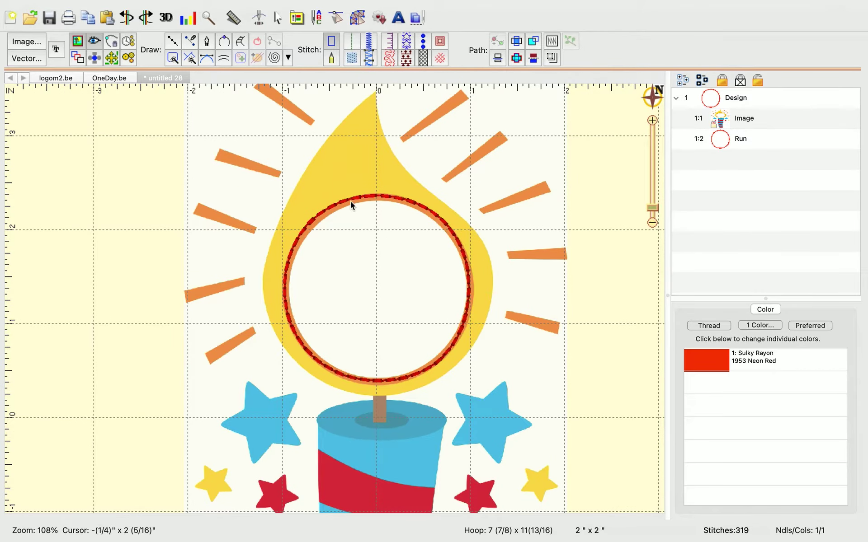
left_click(446, 213)
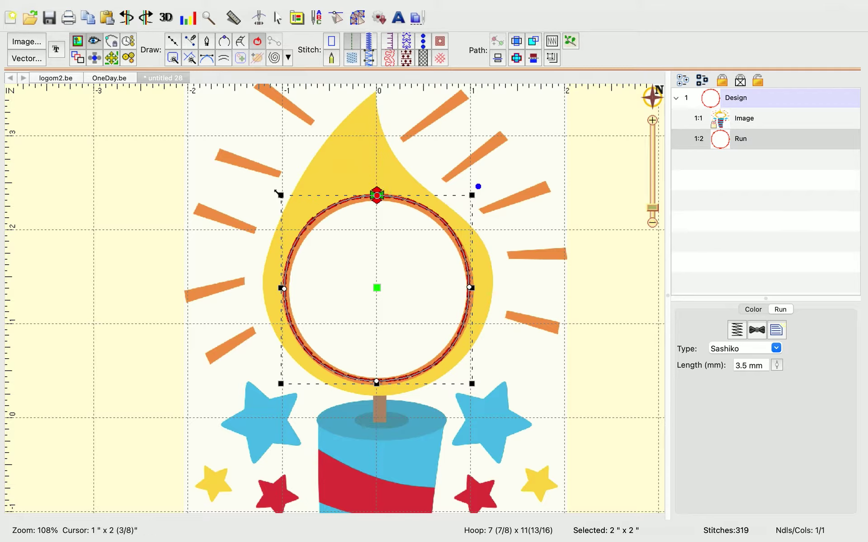
left_click_drag(281, 195, 283, 197)
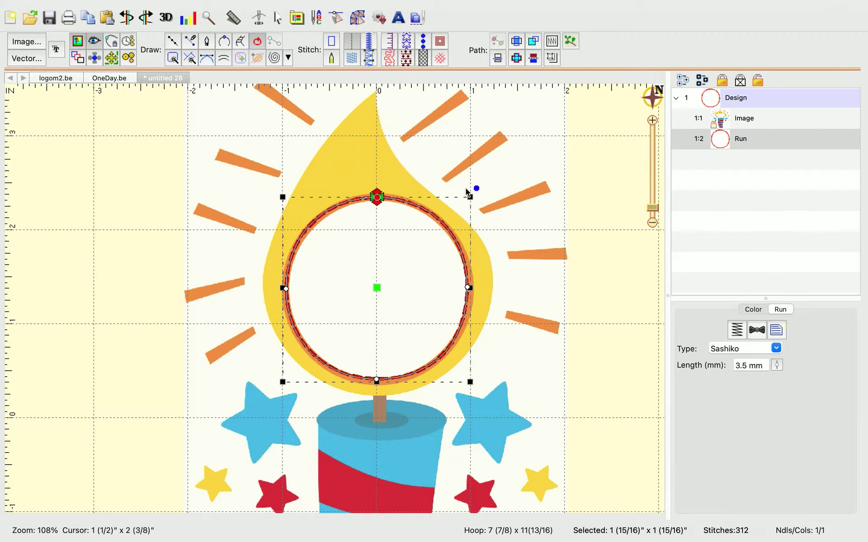
left_click(210, 138)
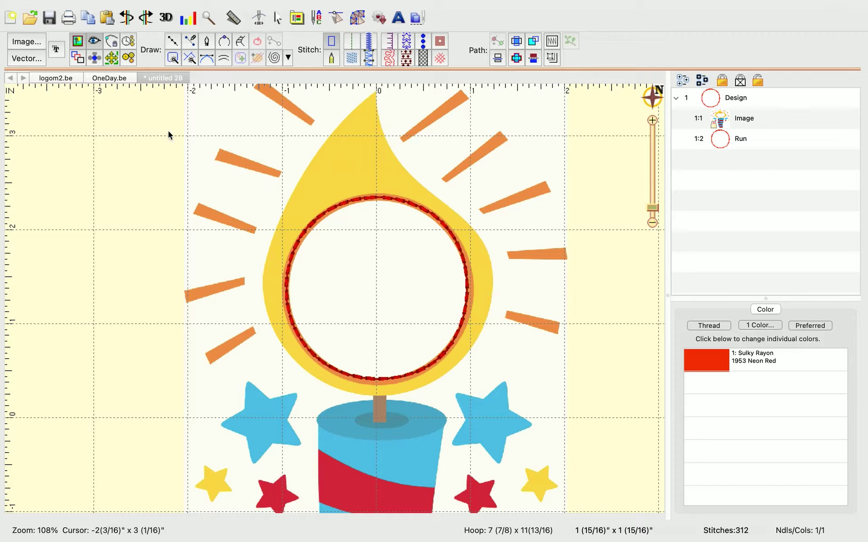
Trace the second orange ray left of the flame with four corner points and close the outline, about 11/16" by 5/16".
left_click(174, 43)
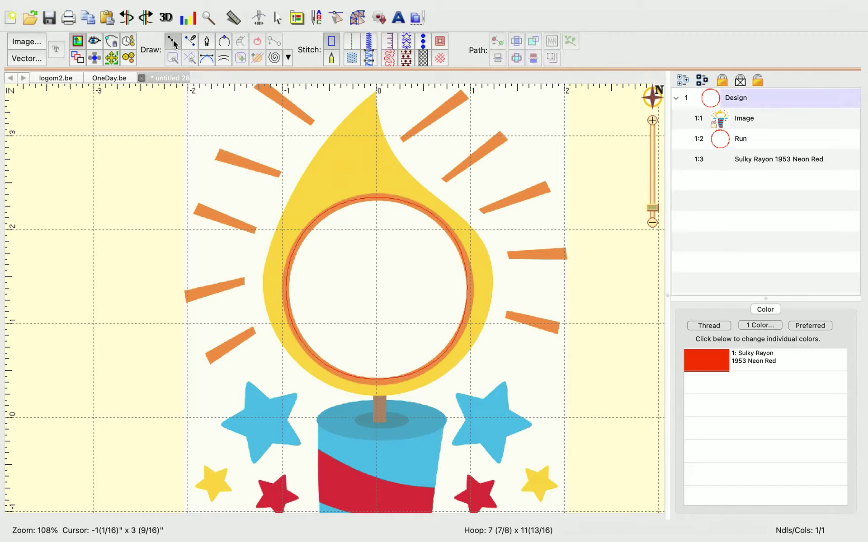
left_click(280, 172)
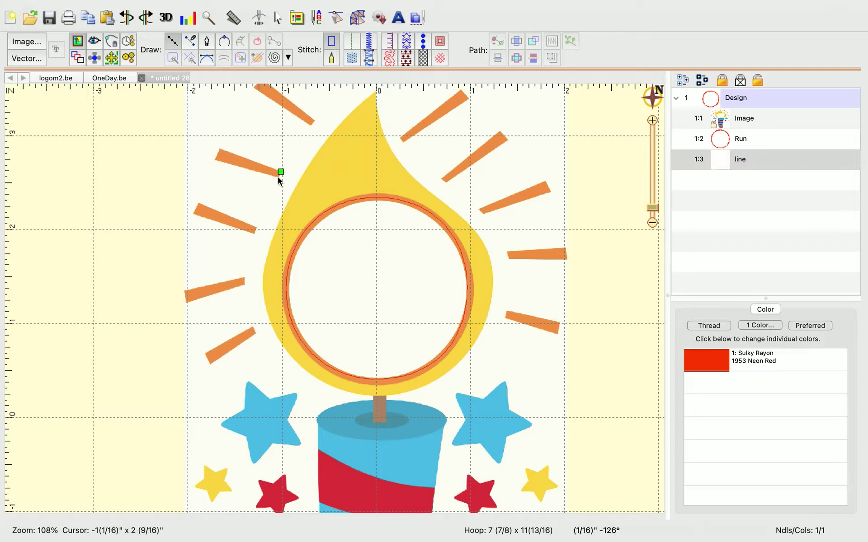
left_click(277, 175)
left_click(215, 160)
left_click(220, 149)
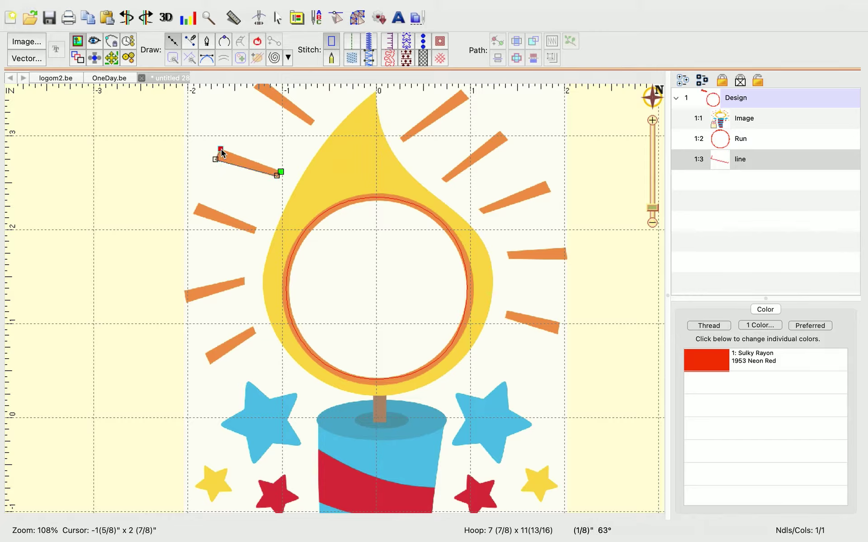
left_click(260, 43)
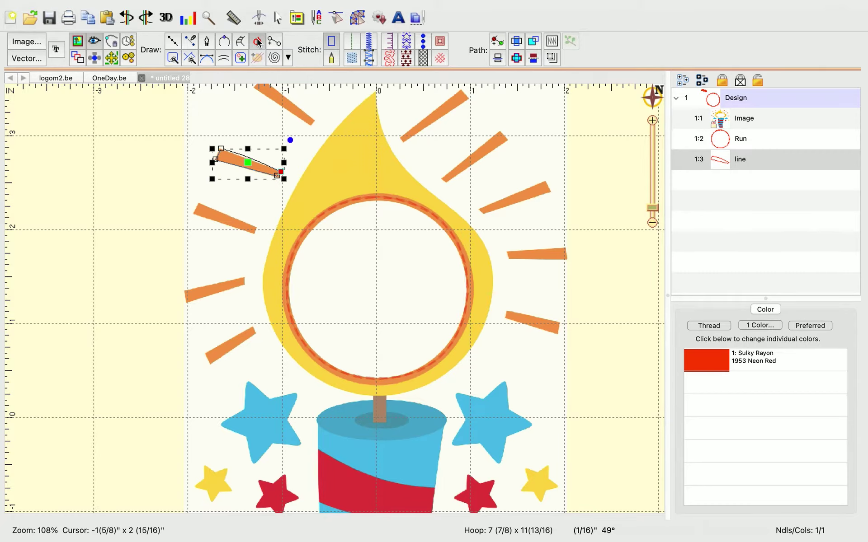
Apply a Fill stitch to the traced ray and turn its stitch angle so the stitches run across the ray.
left_click(352, 58)
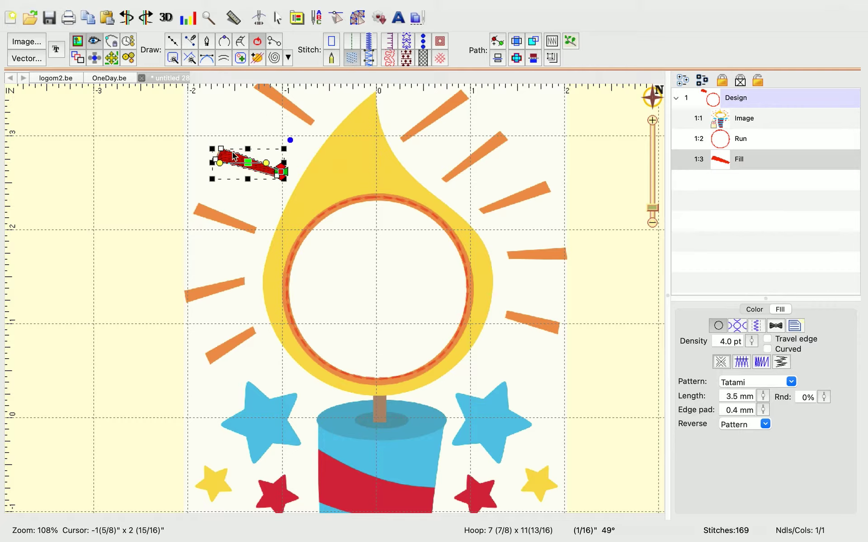
left_click(219, 162)
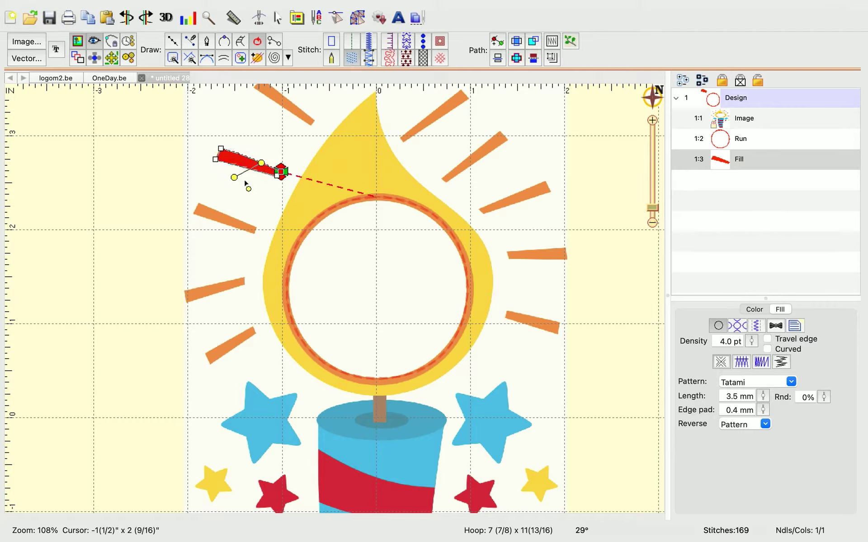
left_click_drag(251, 182, 254, 176)
Straighten the upper edge of the filled ray and nudge its outer upper corner to match the artwork.
left_click(217, 164)
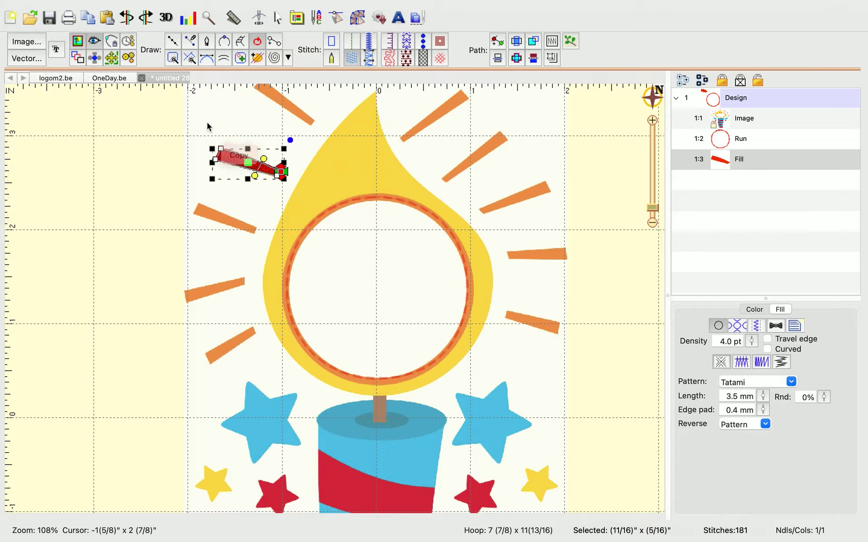
left_click(225, 155)
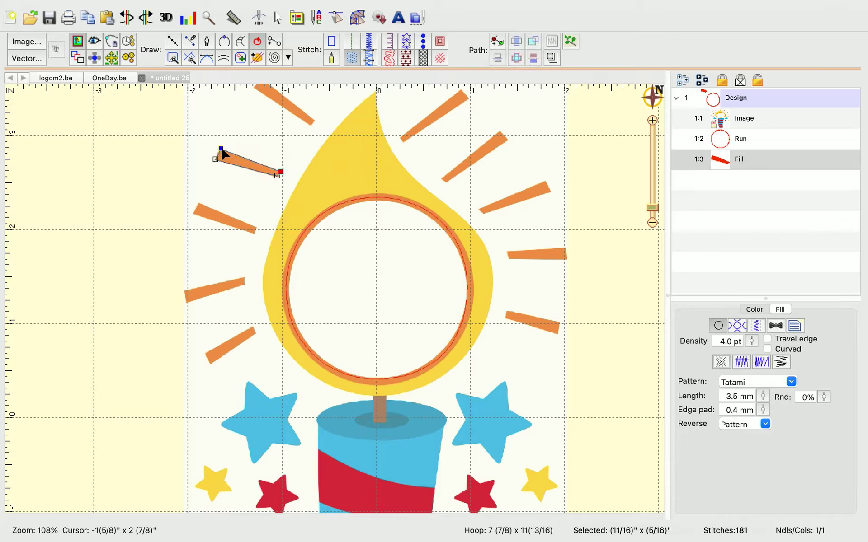
mouse_move(220, 150)
left_mouse_down()
mouse_move(224, 142)
mouse_move(221, 150)
left_mouse_up()
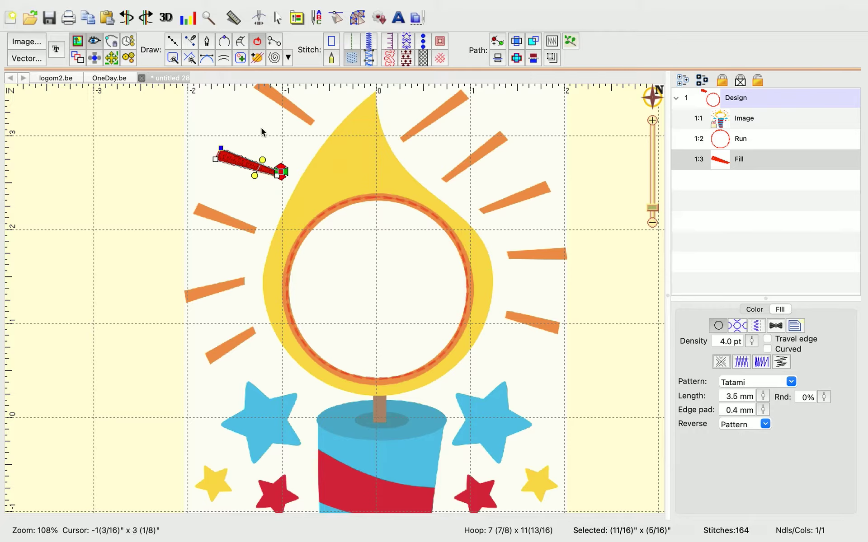
left_click(231, 156)
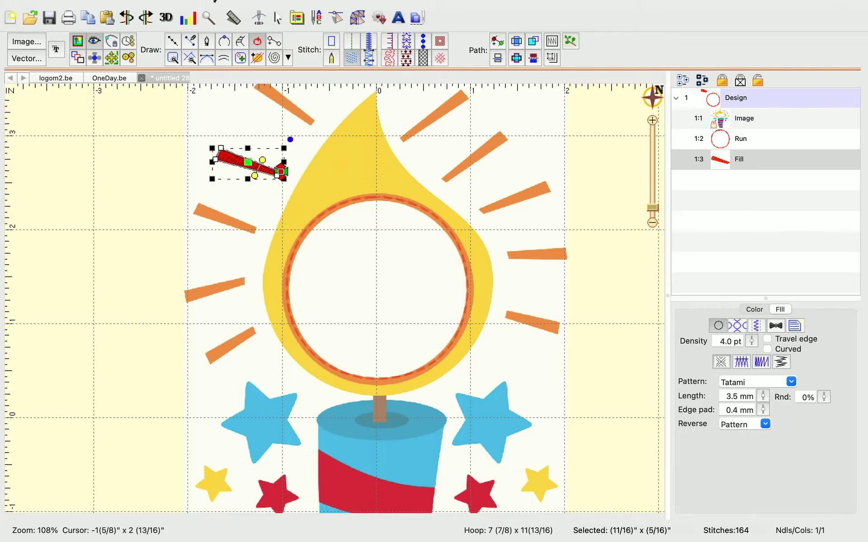
Trace the ray just below the filled one with four curved points and close the outline, about 11/16" by 1/2".
left_click(172, 42)
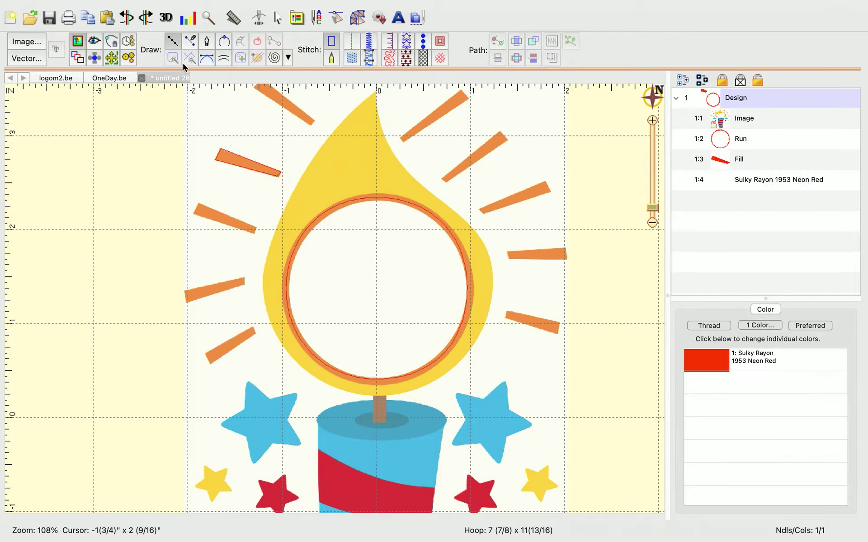
left_click(256, 228)
left_click(199, 204)
left_click(195, 216)
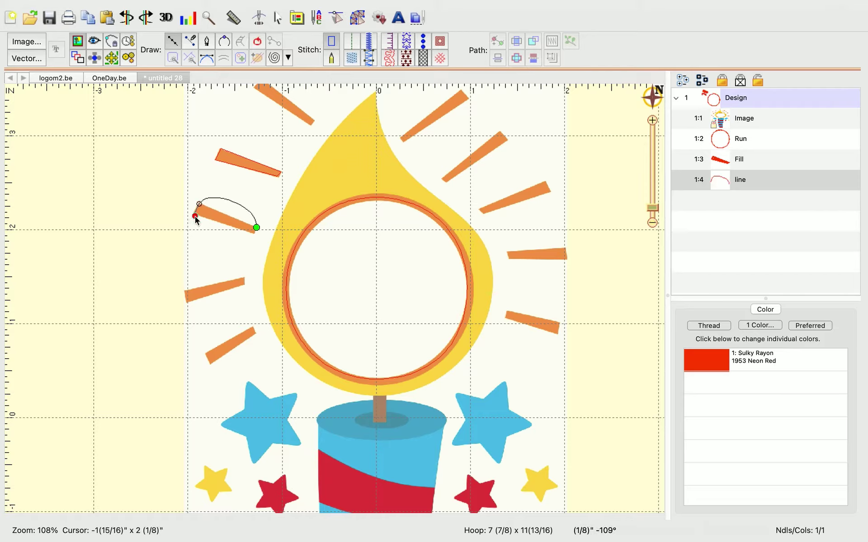
left_click(255, 236)
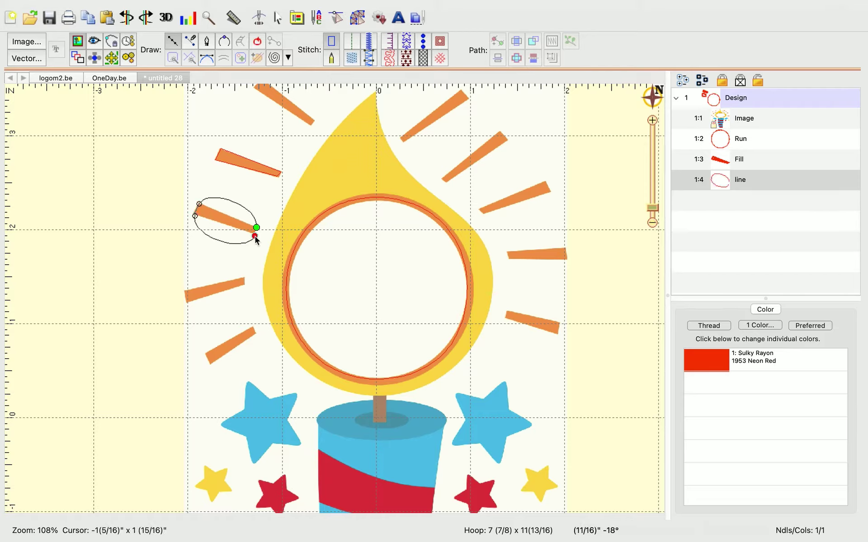
left_click(258, 44)
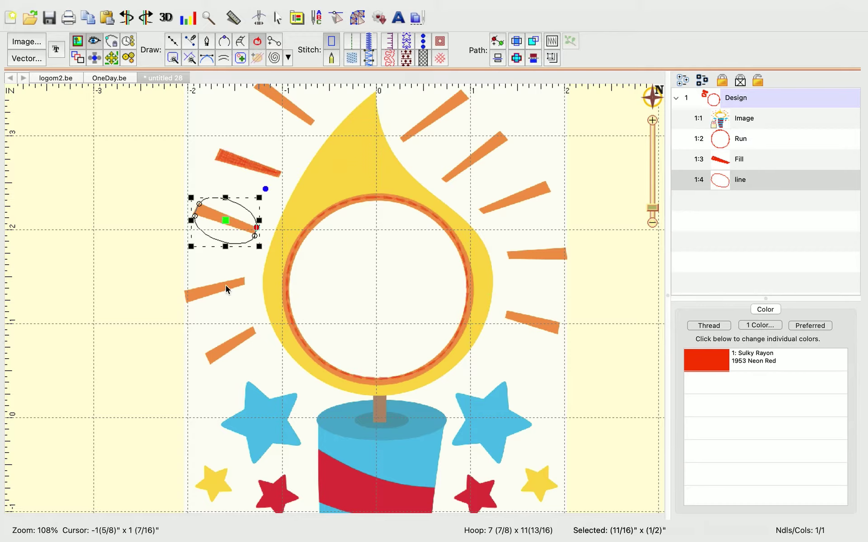
Change the four points of the new ray outline from curved to Line so its edges run straight along the artwork.
left_click(198, 207)
right_click(198, 206)
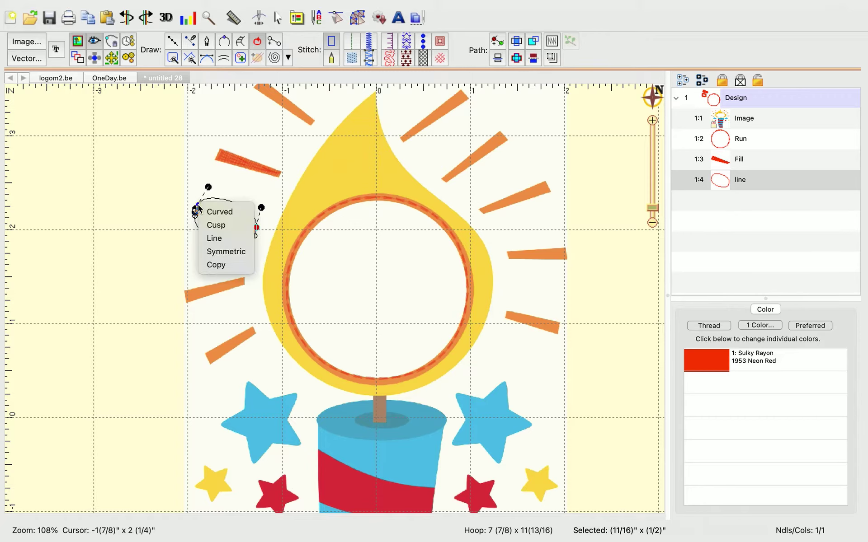
left_click(213, 238)
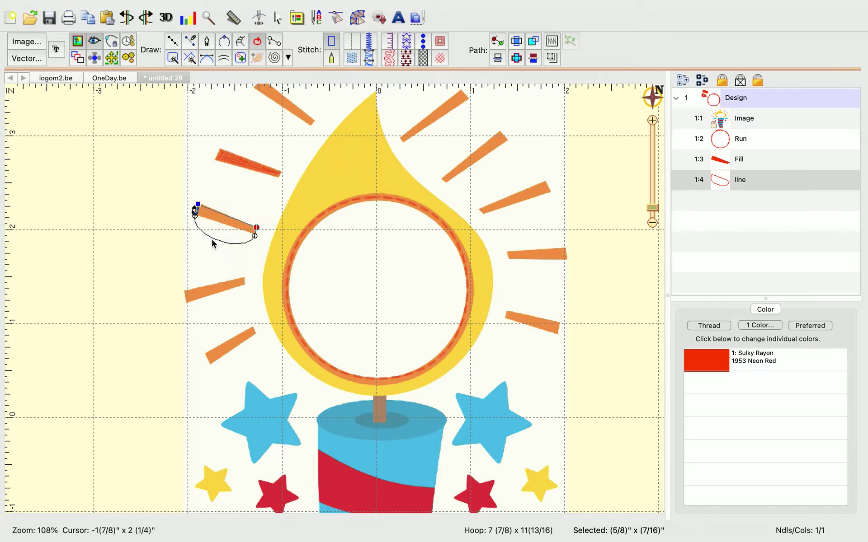
right_click(255, 236)
left_click(271, 269)
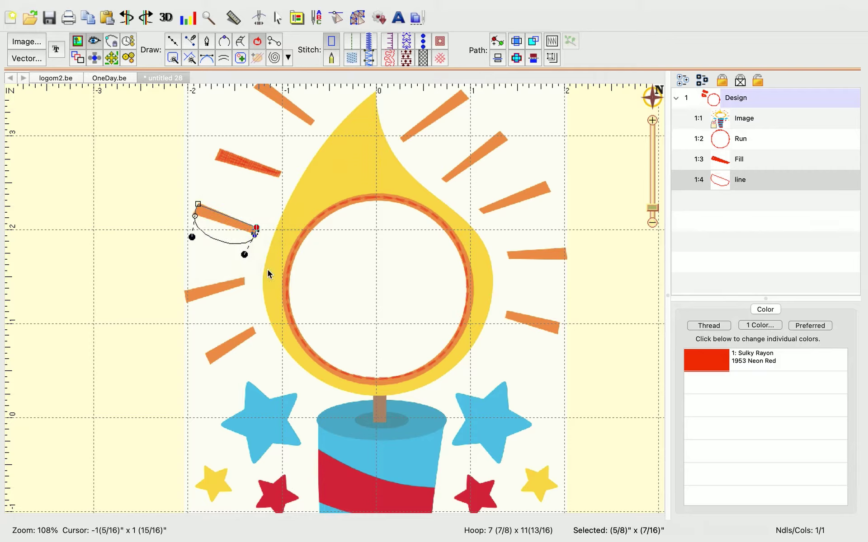
right_click(194, 216)
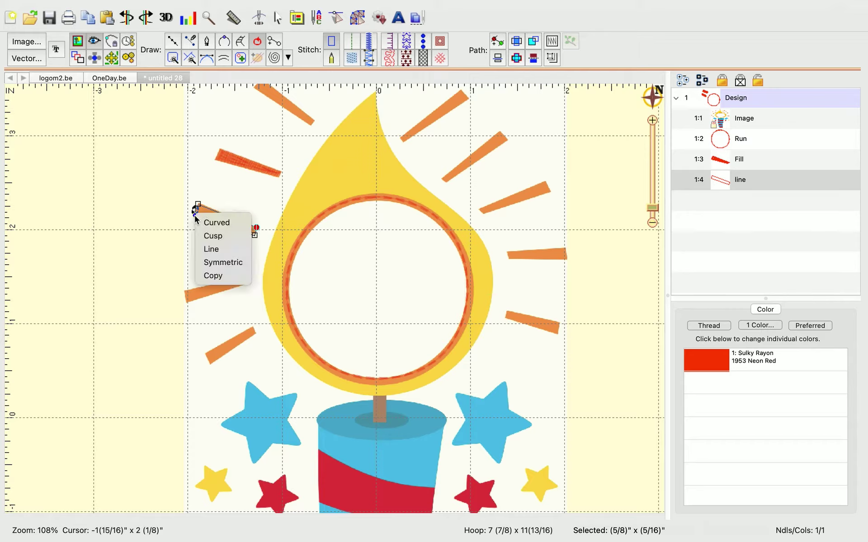
left_click(210, 250)
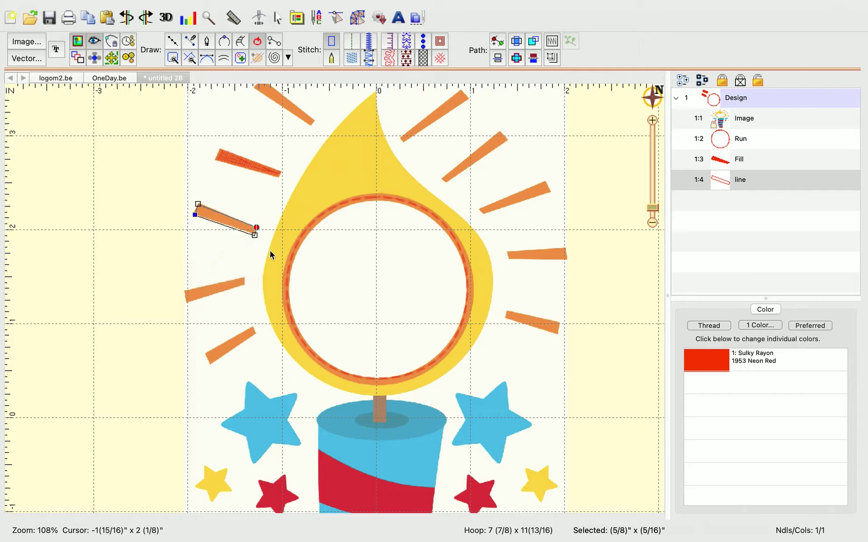
right_click(258, 229)
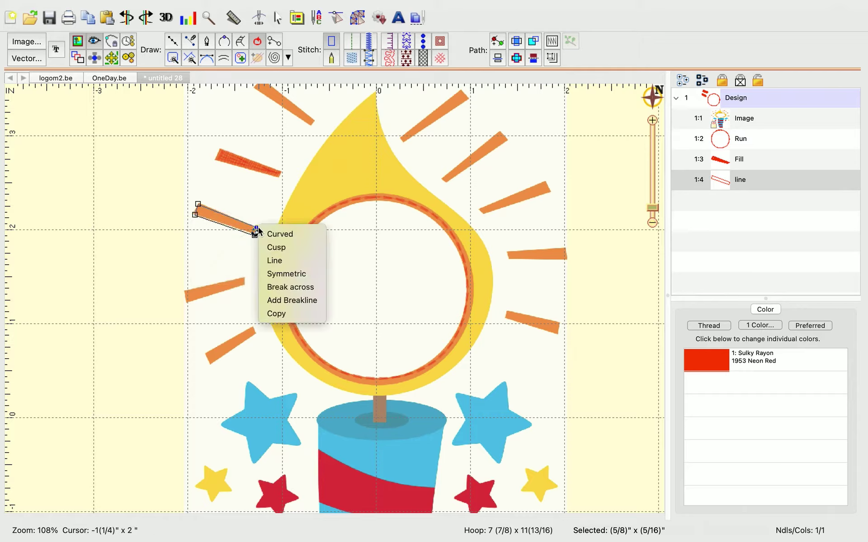
left_click(274, 261)
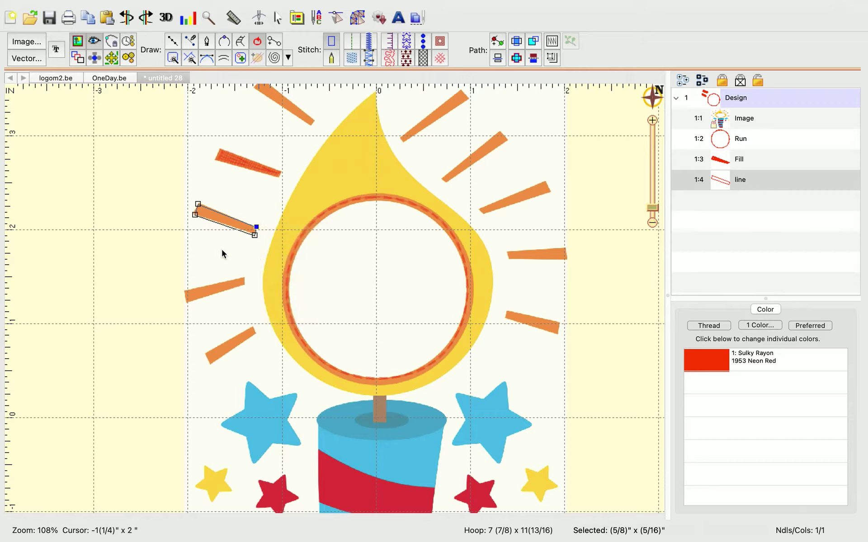
Apply a Fill stitch to the straightened outline of the lower ray.
left_click(351, 58)
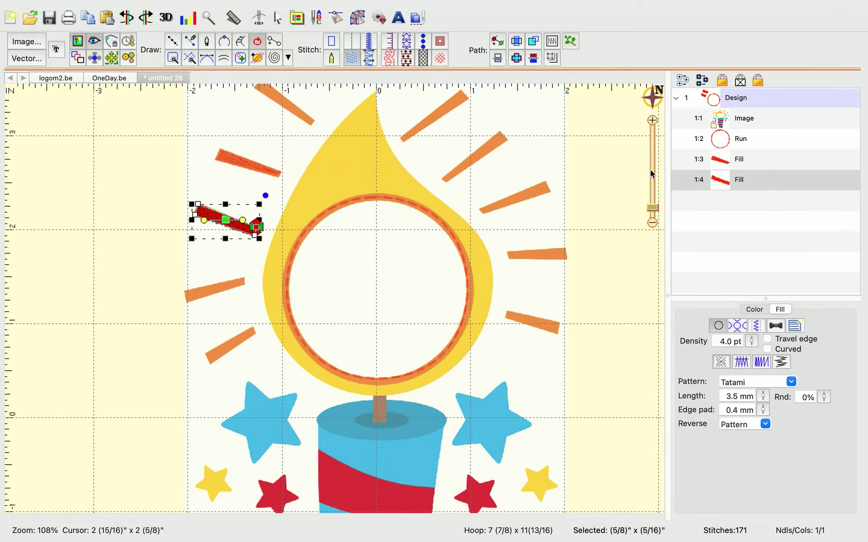
left_click_drag(120, 333, 265, 391)
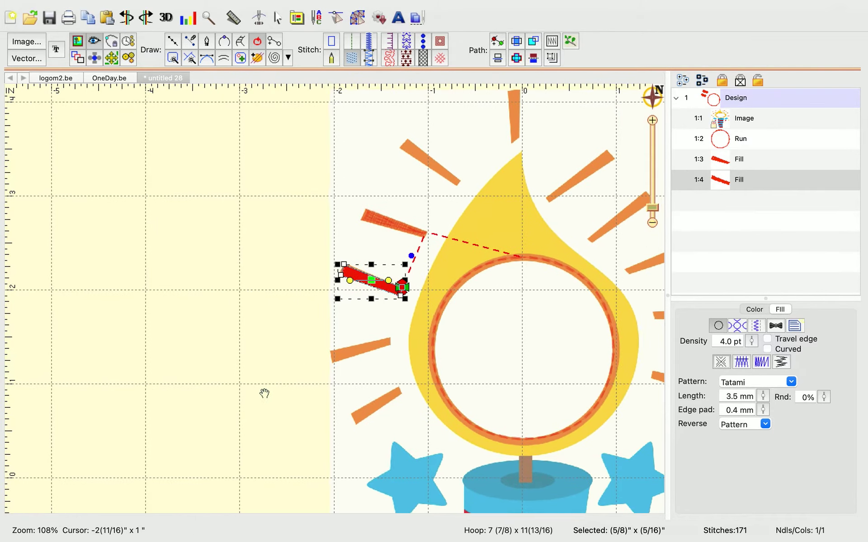
left_click(653, 197)
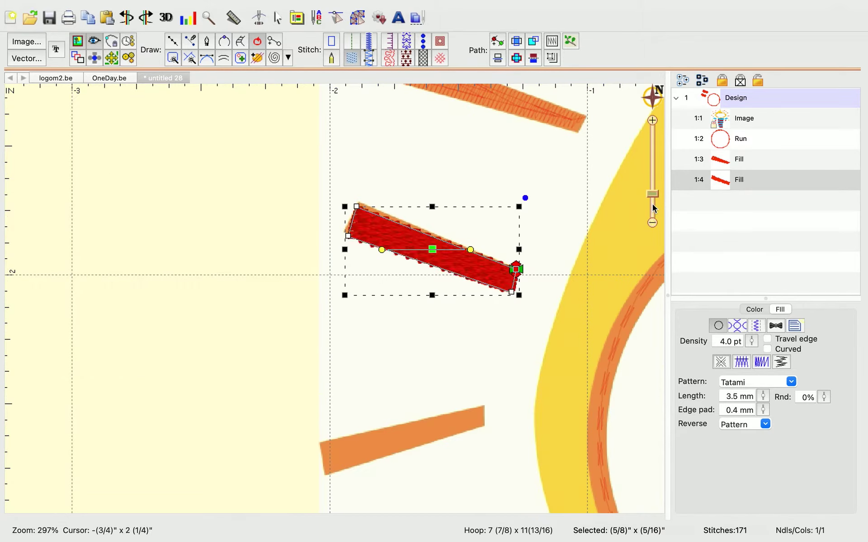
left_click(333, 235)
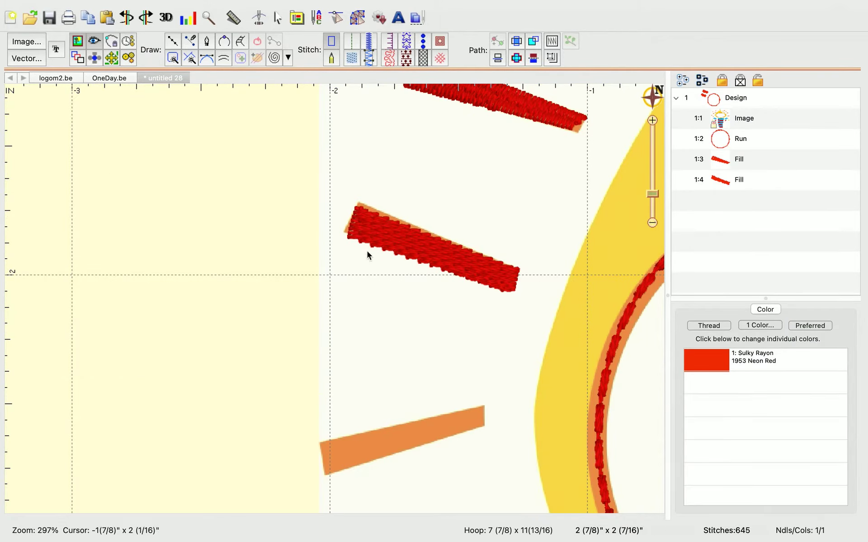
Angle the stitch direction line of the lower filled ray so its stitches run across the ray's width.
left_click(452, 268)
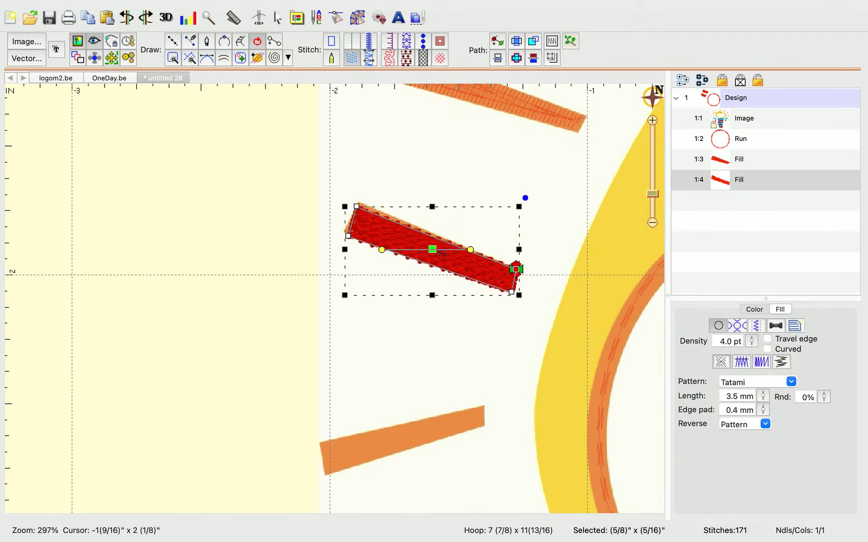
left_click_drag(469, 251, 518, 286)
left_click_drag(382, 250, 330, 218)
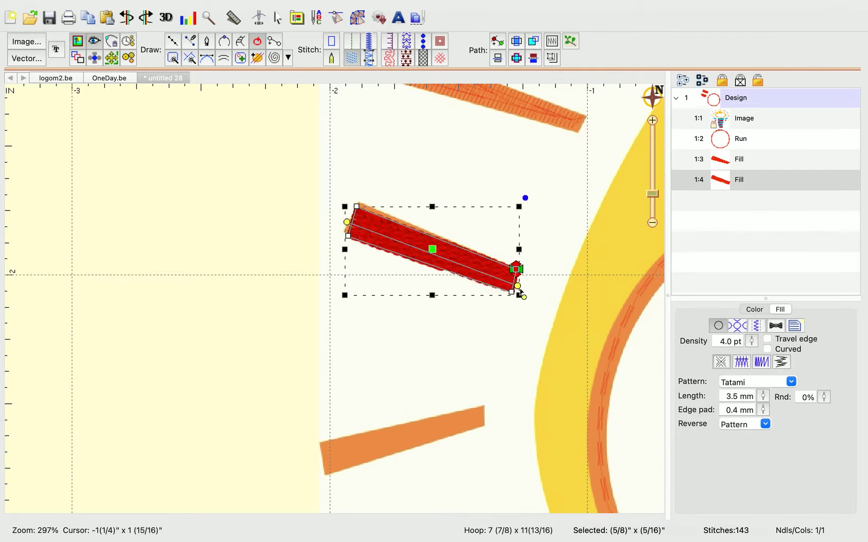
left_click_drag(518, 286, 408, 225)
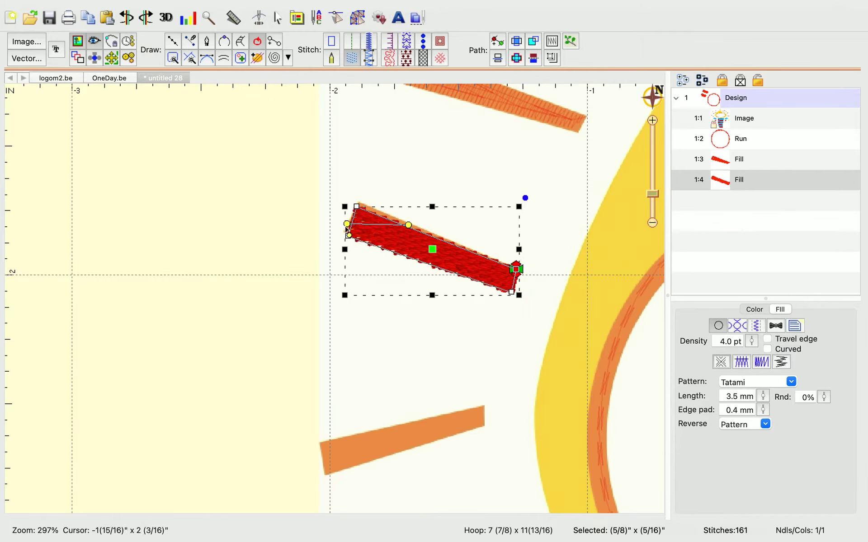
left_click_drag(363, 242, 382, 272)
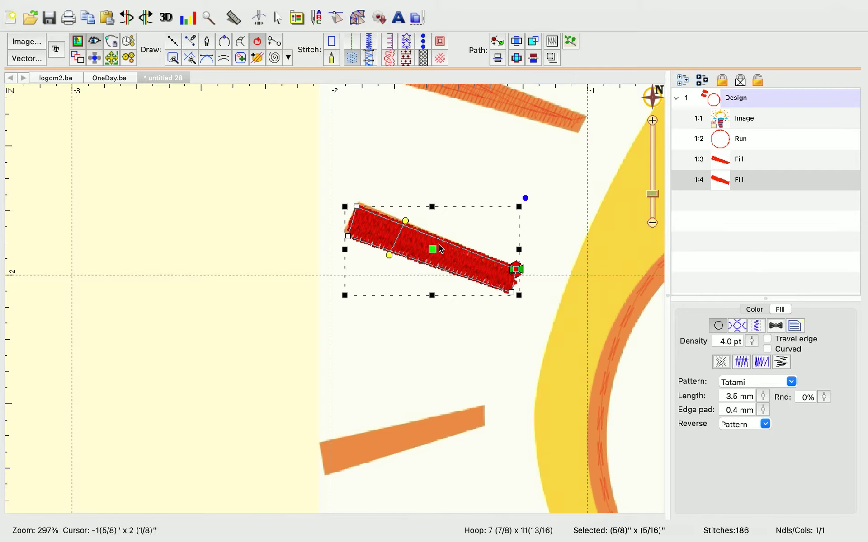
mouse_move(389, 255)
left_mouse_down()
mouse_move(393, 261)
mouse_move(369, 247)
mouse_move(353, 252)
mouse_move(388, 268)
left_mouse_up()
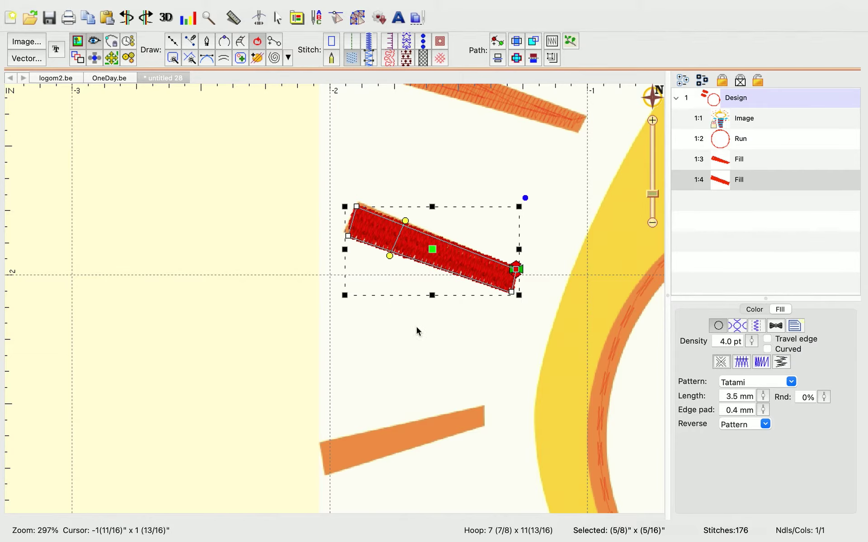
Trace the left side of the yellow flame with curved Bezier points, from its tip down to the lower-left bend.
left_click_drag(566, 303, 207, 322)
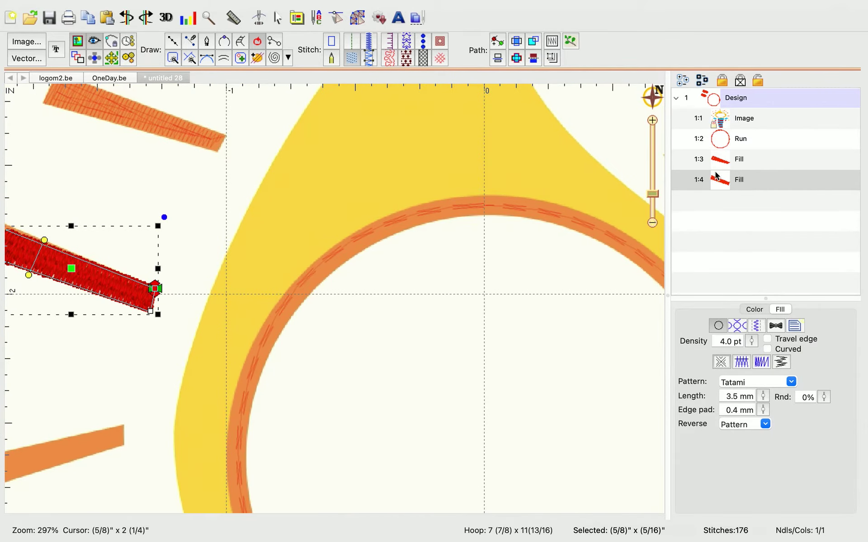
left_click(652, 207)
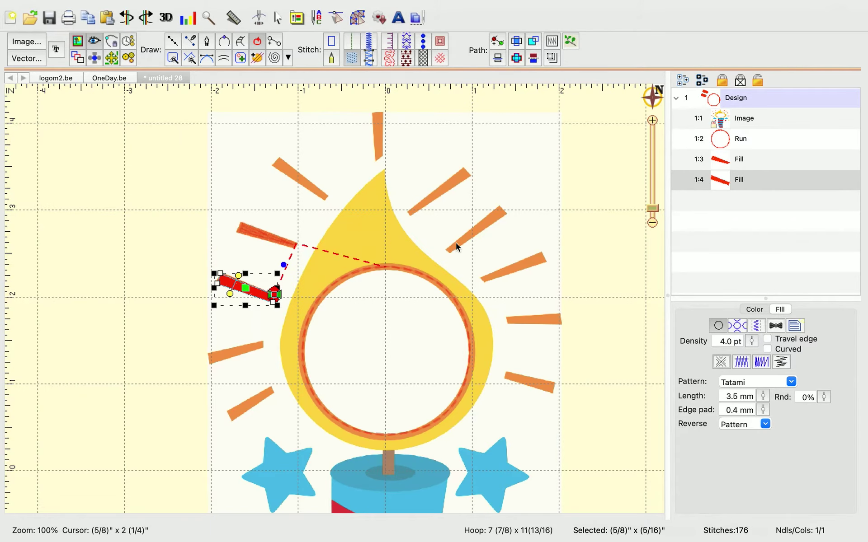
left_click(189, 43)
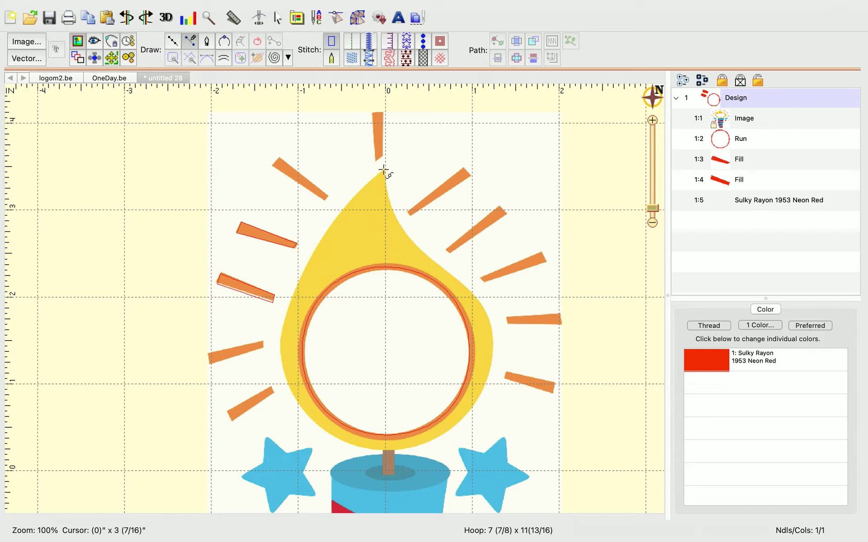
left_click_drag(384, 170, 344, 206)
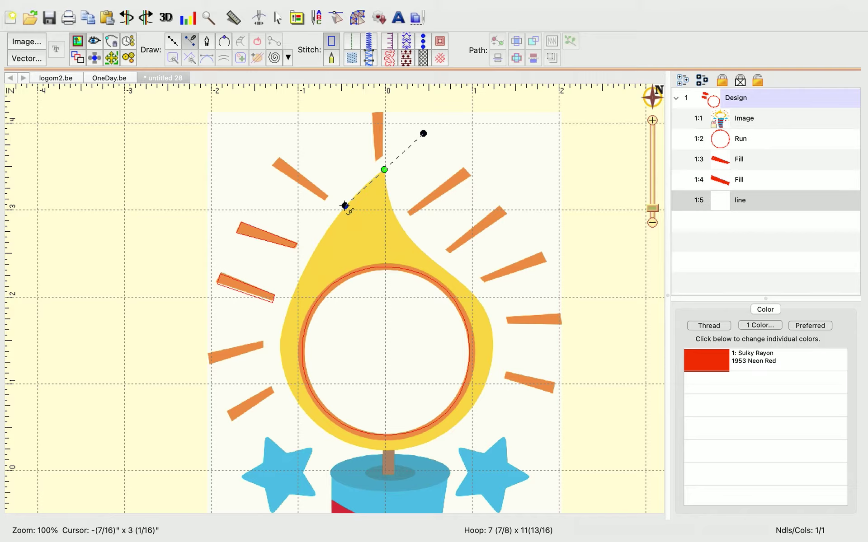
left_click_drag(345, 206, 345, 205)
left_click_drag(313, 256, 295, 289)
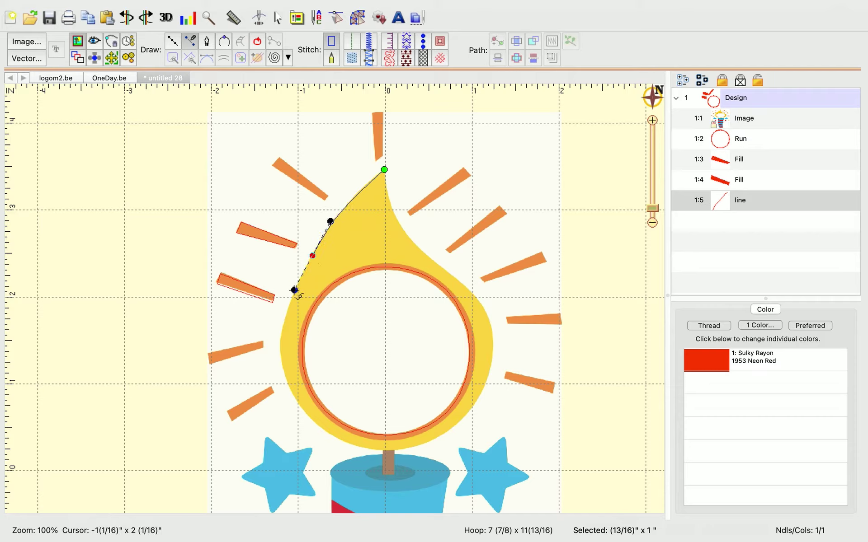
left_click(282, 342)
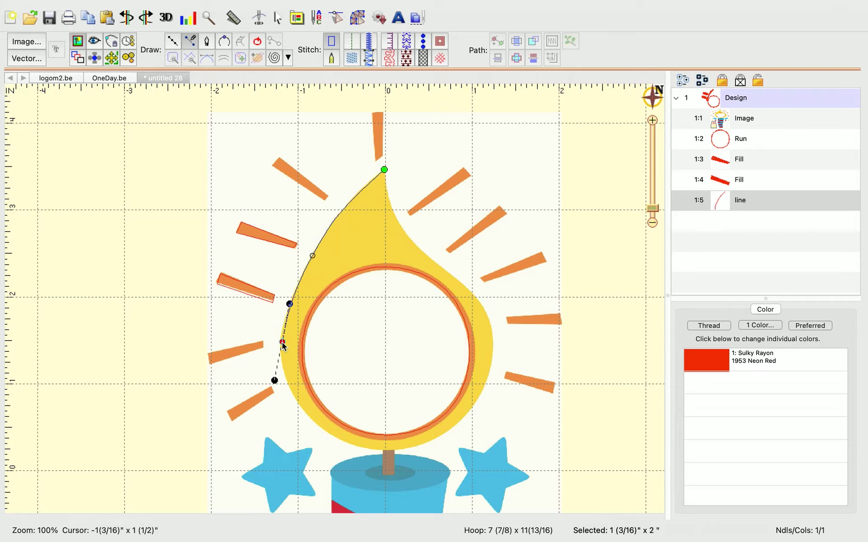
left_click_drag(283, 346, 276, 389)
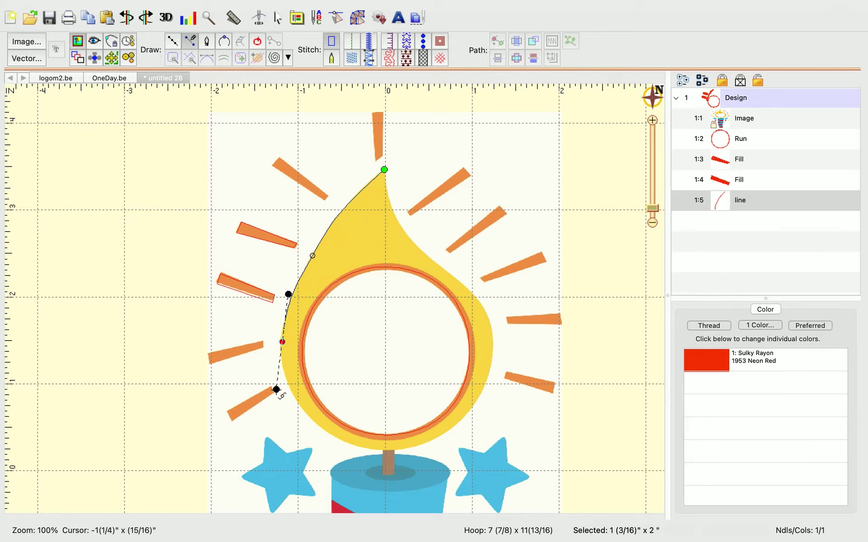
left_click_drag(302, 405, 313, 416)
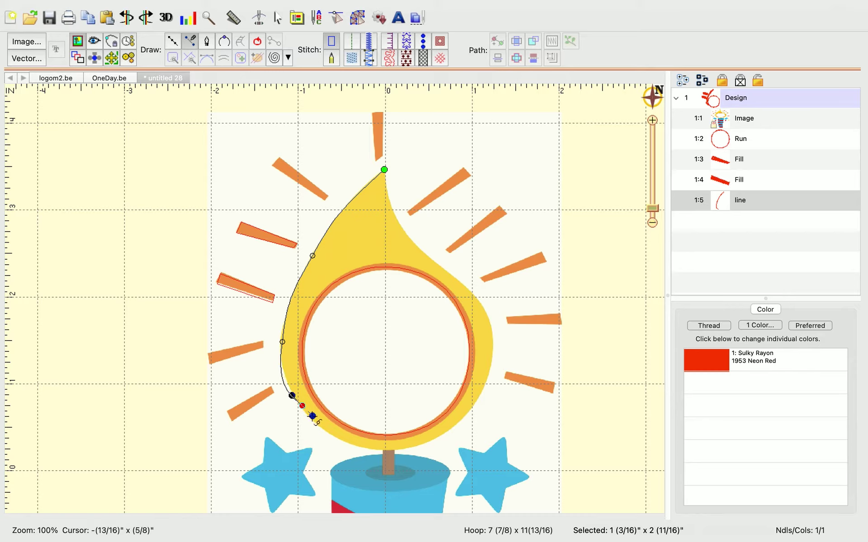
Continue the flame outline around its base and up the right side, closing it at the tip, about 2 7/16" by 3 1/4".
left_click(346, 444)
left_click_drag(347, 445, 370, 450)
left_click_drag(426, 444, 450, 433)
left_click_drag(484, 390, 495, 358)
left_click_drag(488, 313, 480, 293)
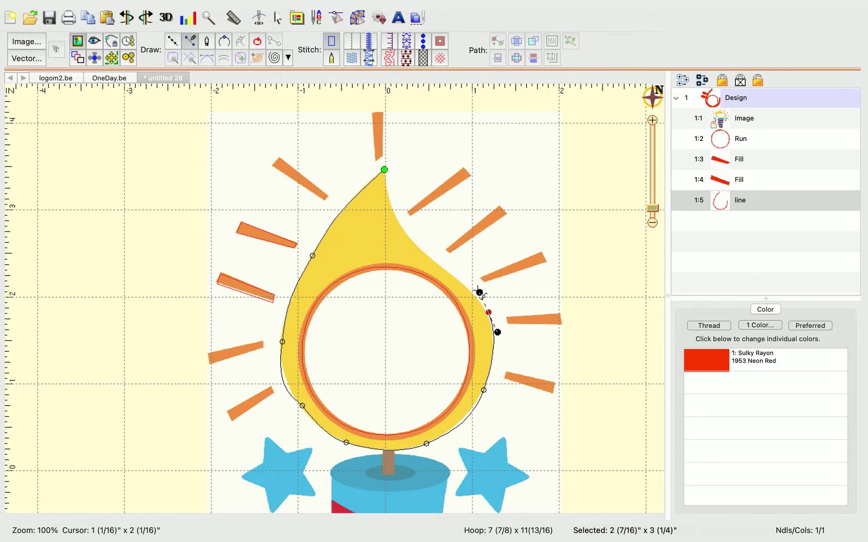
left_click(450, 273)
left_click_drag(451, 275, 420, 249)
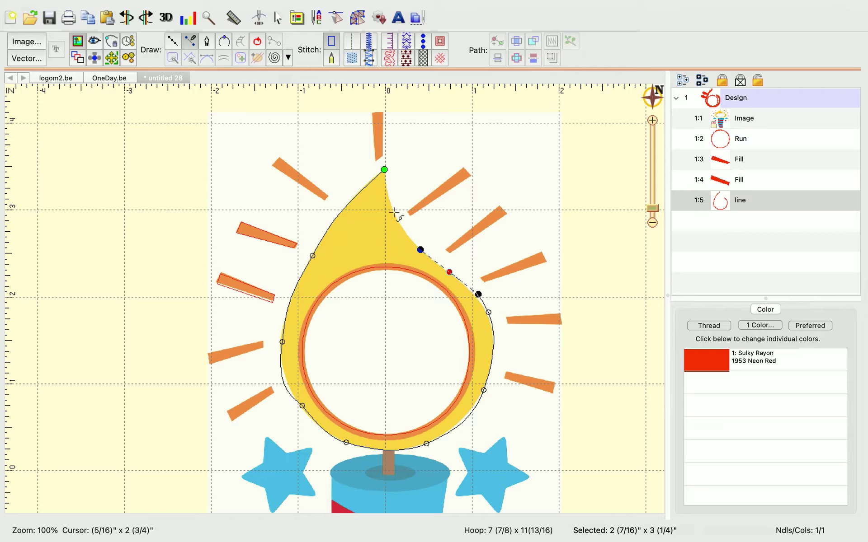
left_click(397, 219)
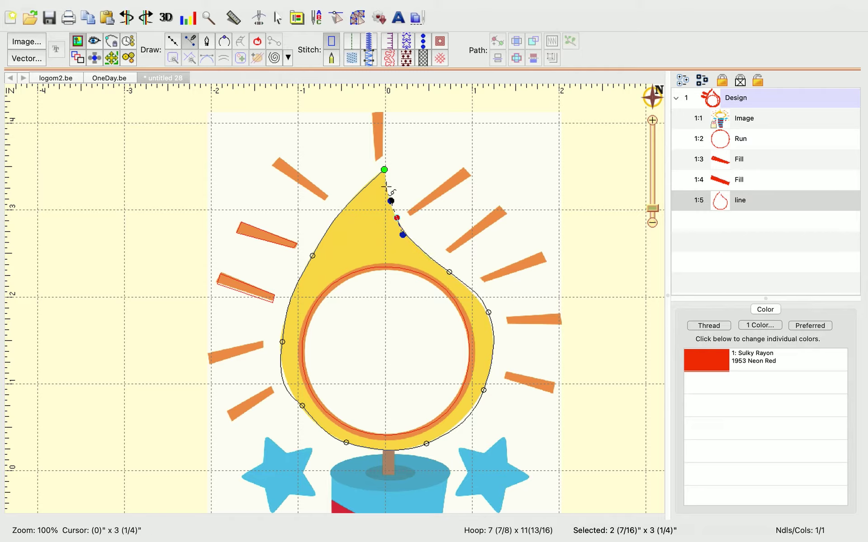
left_click(387, 185)
left_click(259, 44)
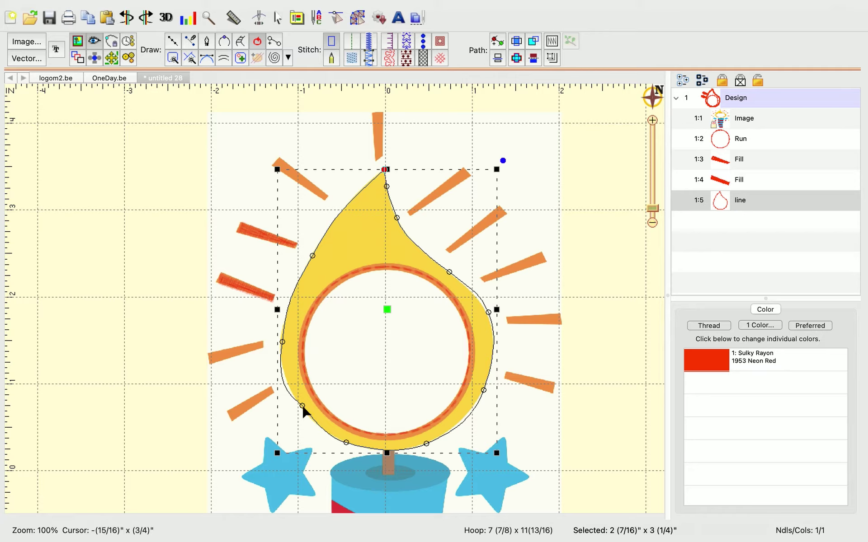
Delete the flame outline's lower-left and lower-right points and lengthen the base point's handle so the curve follows the artwork.
key("Delete")
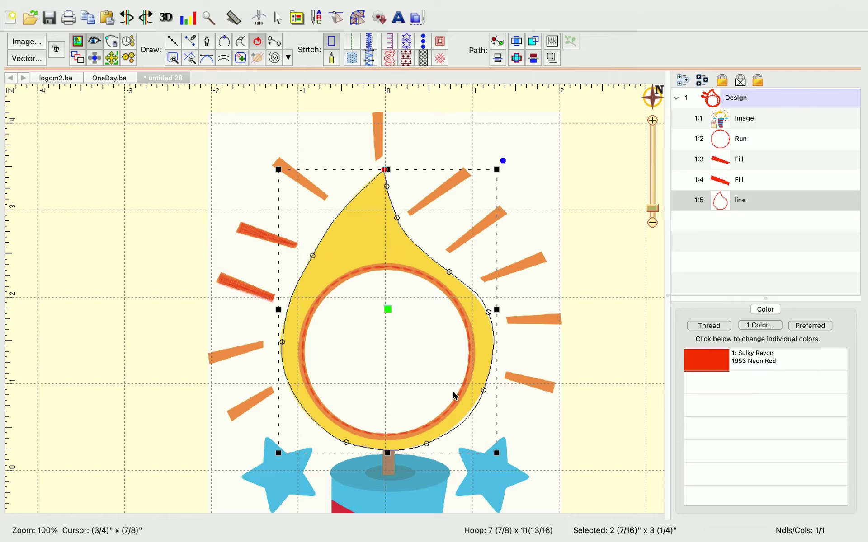
left_click(484, 390)
key("Delete")
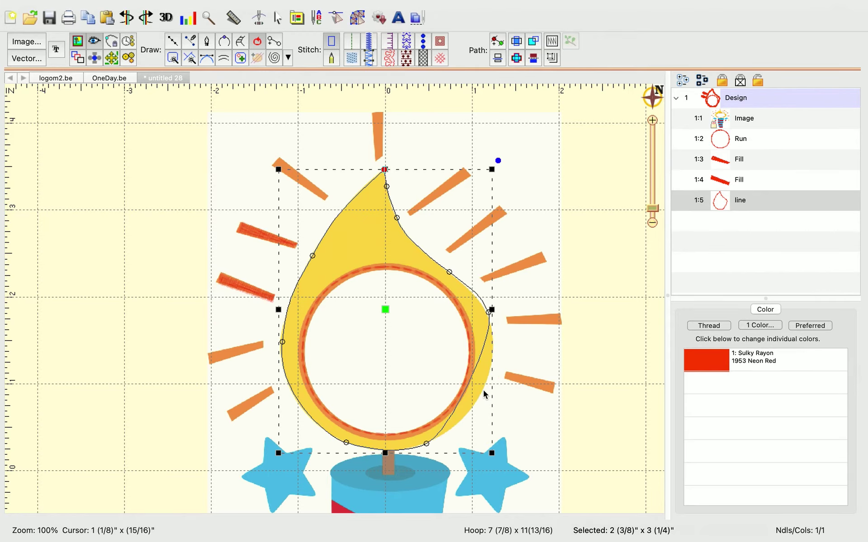
left_click(426, 444)
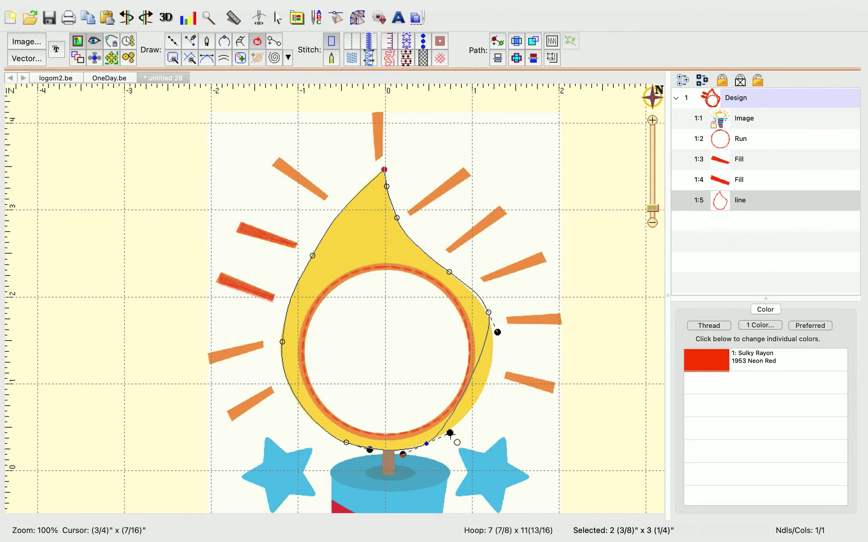
left_click_drag(451, 433, 500, 407)
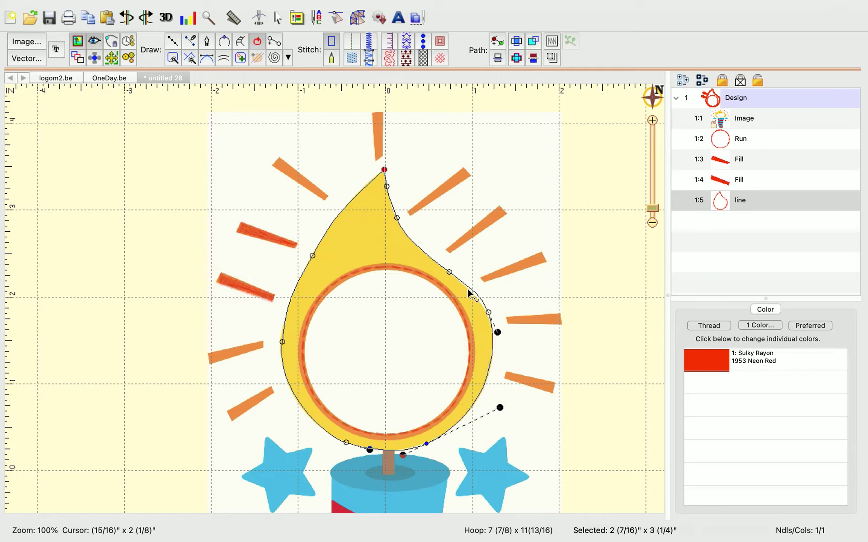
Reposition the two points on the flame outline's right shoulder so the curve follows the artwork's edge.
left_click(449, 270)
left_click_drag(449, 271, 441, 269)
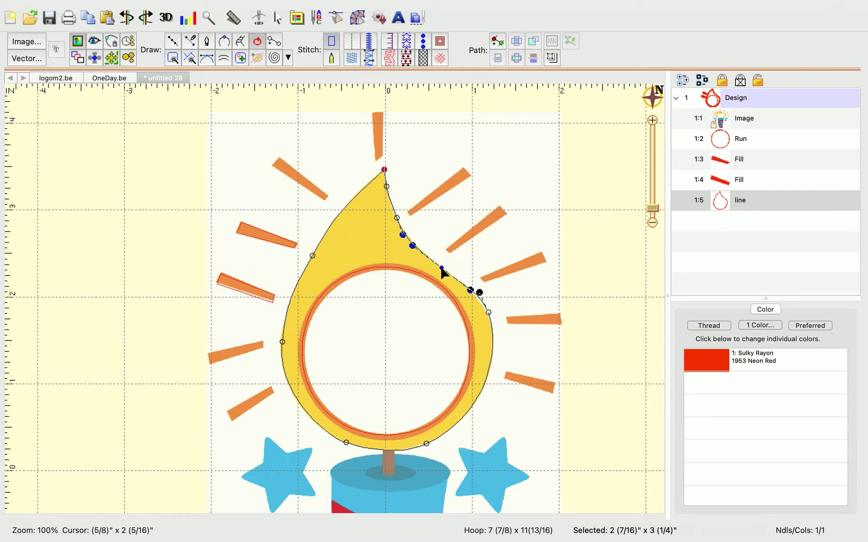
left_click(488, 313)
left_click_drag(489, 315, 488, 314)
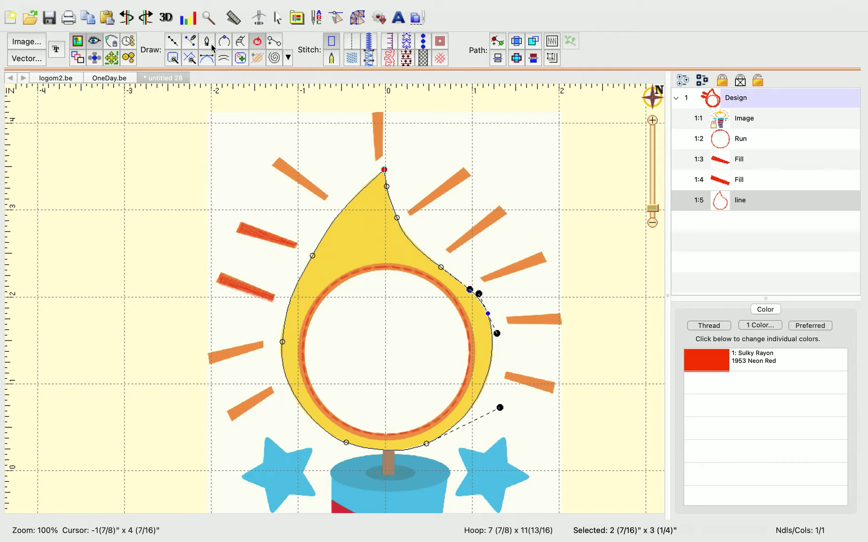
Apply a Sashiko Run stitch to the flame outline and deselect it.
left_click(353, 42)
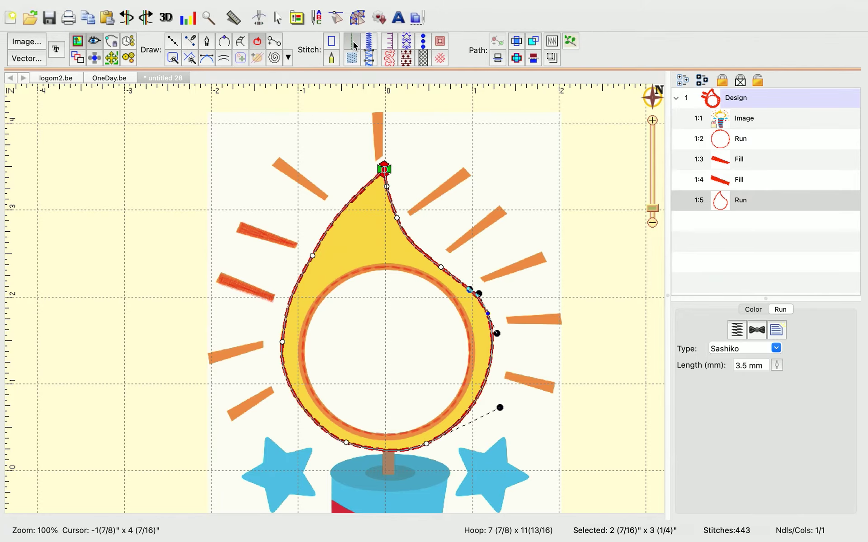
left_click(571, 175)
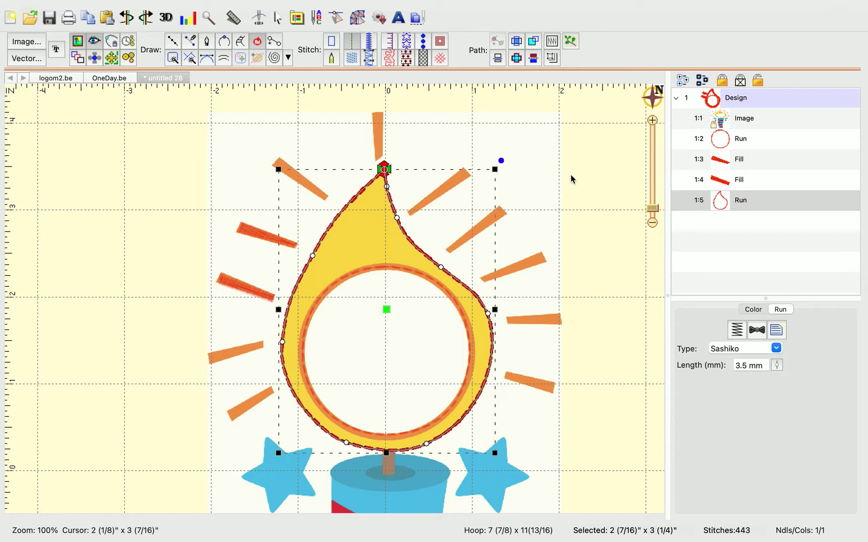
left_click(570, 175)
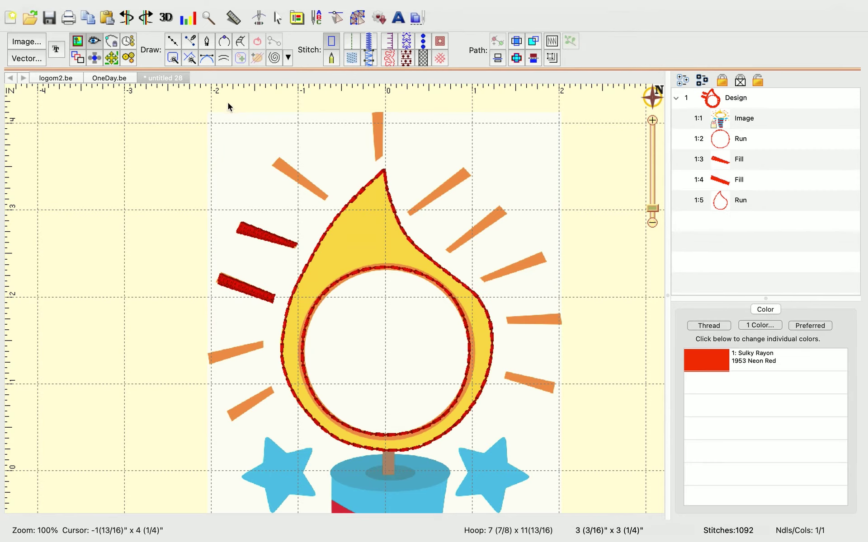
Draw a three-point open arc about 1 5/8" across in the empty area left of the artwork.
left_click(224, 43)
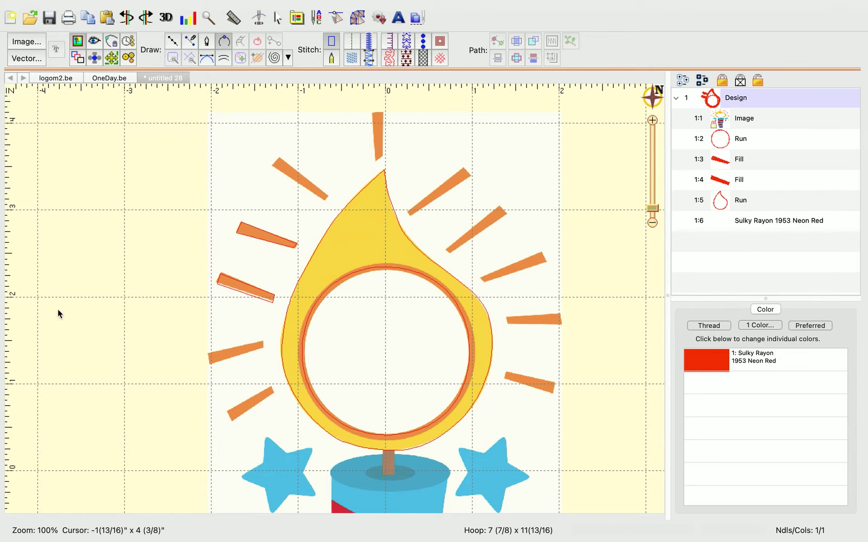
left_click(94, 274)
left_click(118, 216)
left_click(221, 226)
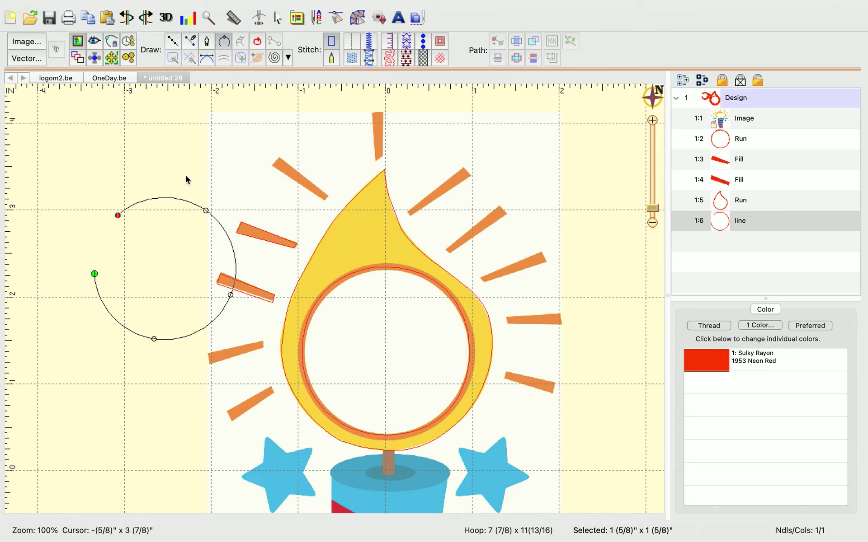
Remove the last points of the practice arc and discard its remaining segment.
key("BackSpace")
key("BackSpace")
key("BackSpace")
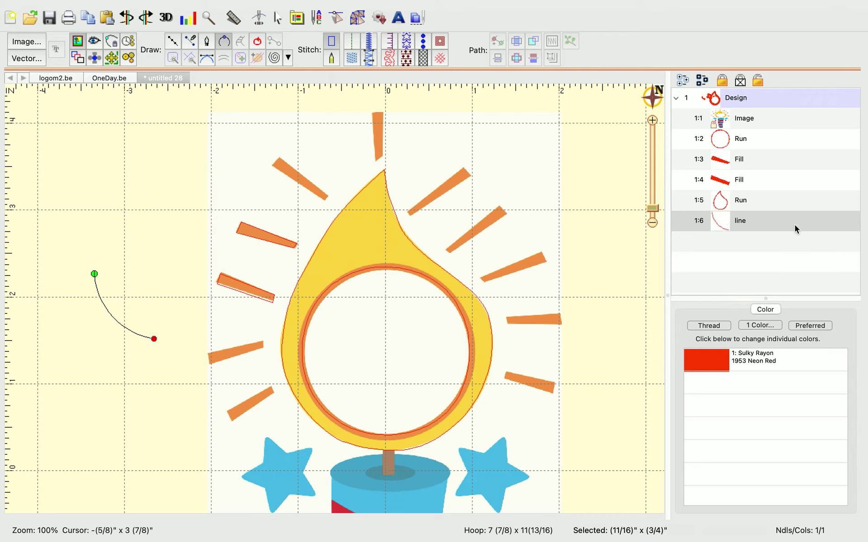
key("Return")
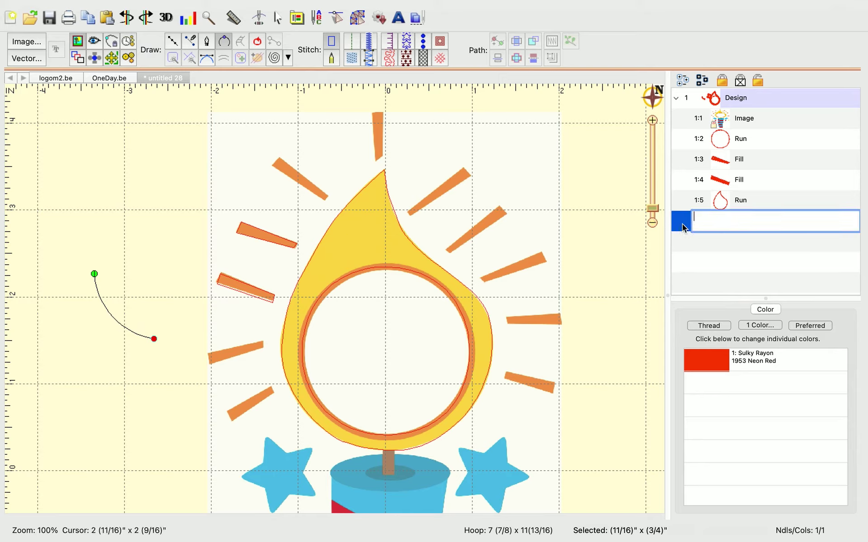
key("Return")
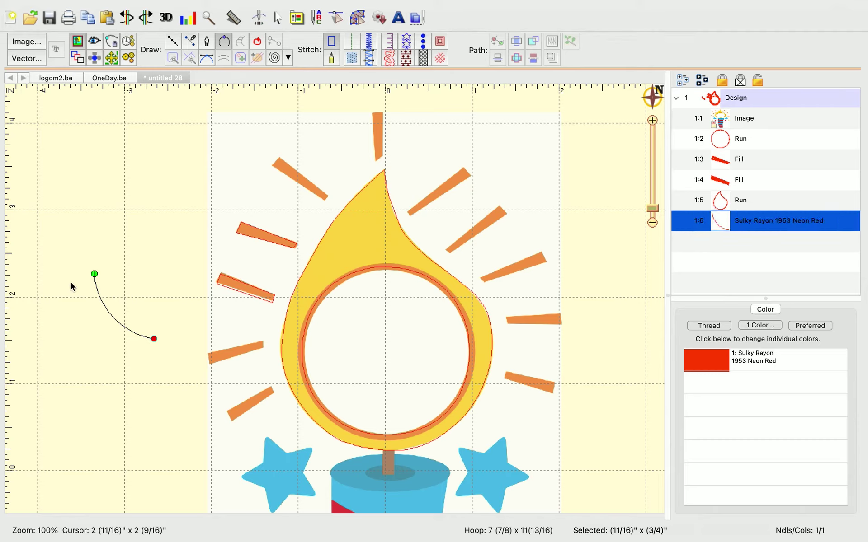
left_click(101, 268)
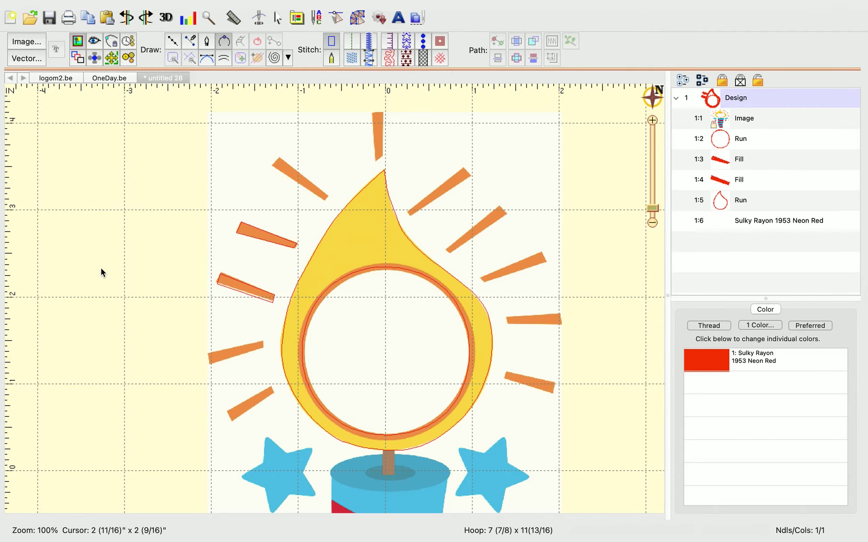
Draw a new three-point open arc left of the artwork, passing its curve next to the lower filled ray's outer end.
left_click(75, 296)
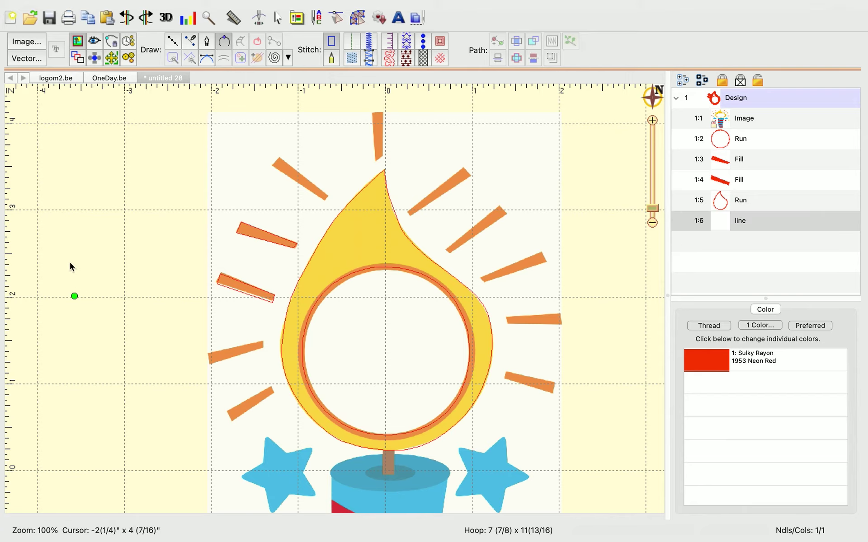
left_click(101, 210)
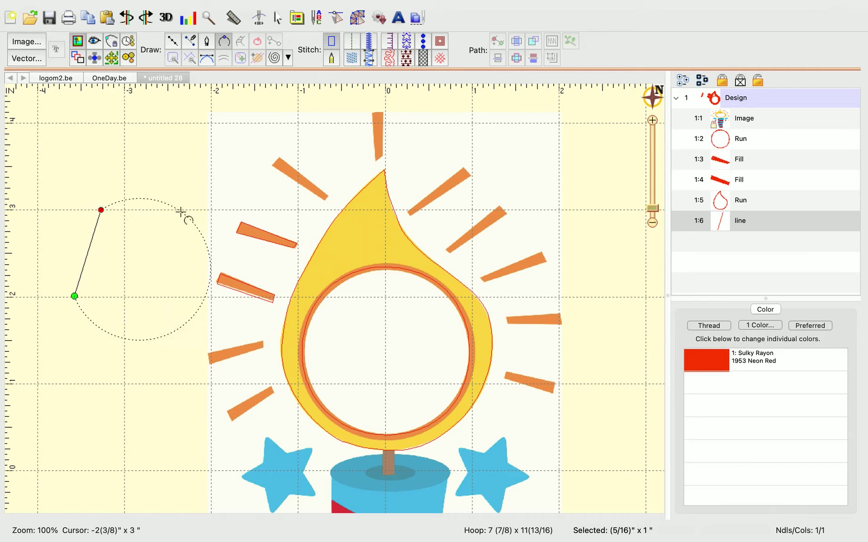
left_click(217, 273)
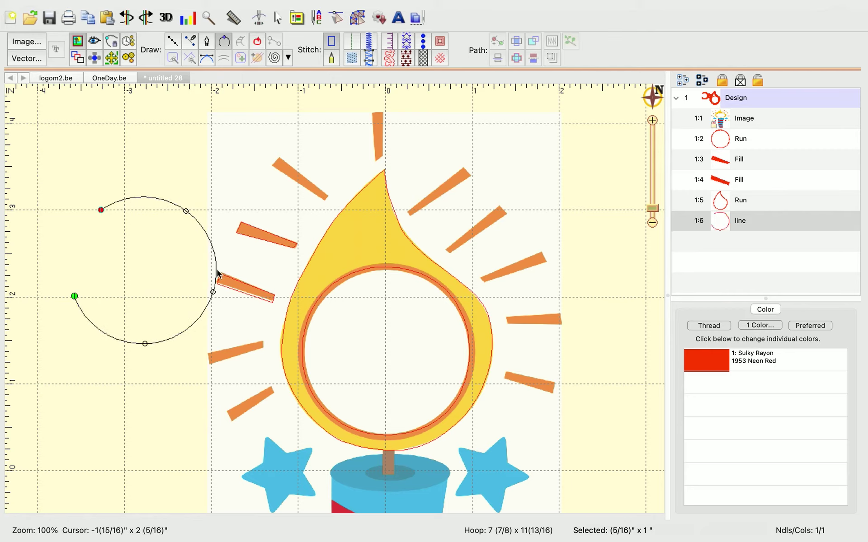
Discard the practice arc beside the rays and choose the Run stitch for new objects.
left_click(173, 42)
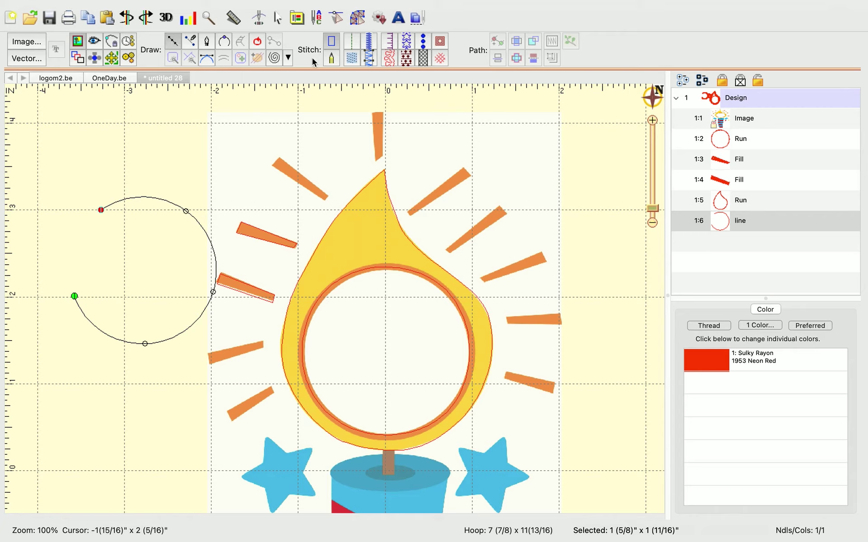
left_click(357, 44)
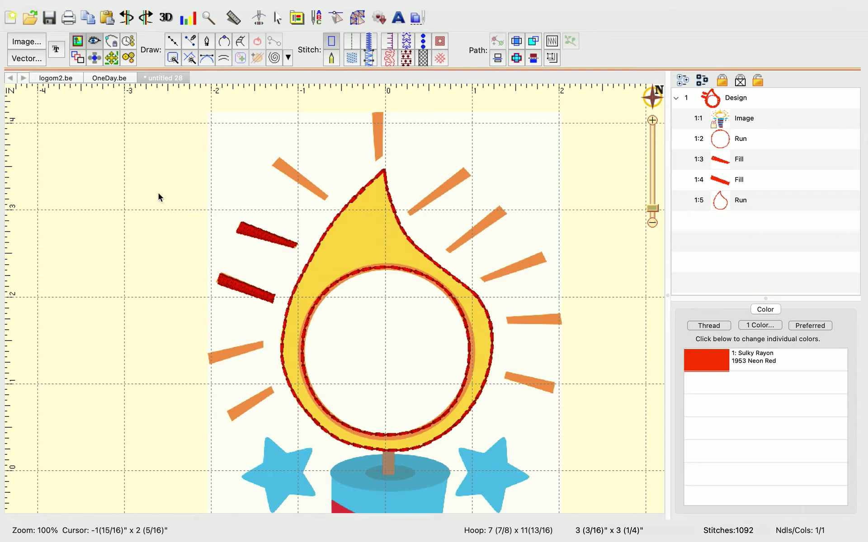
left_click(223, 42)
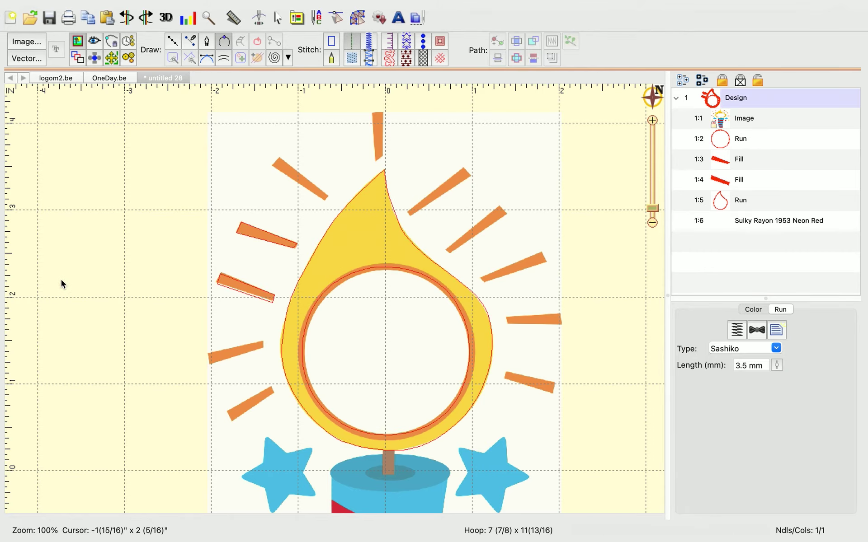
key("Escape")
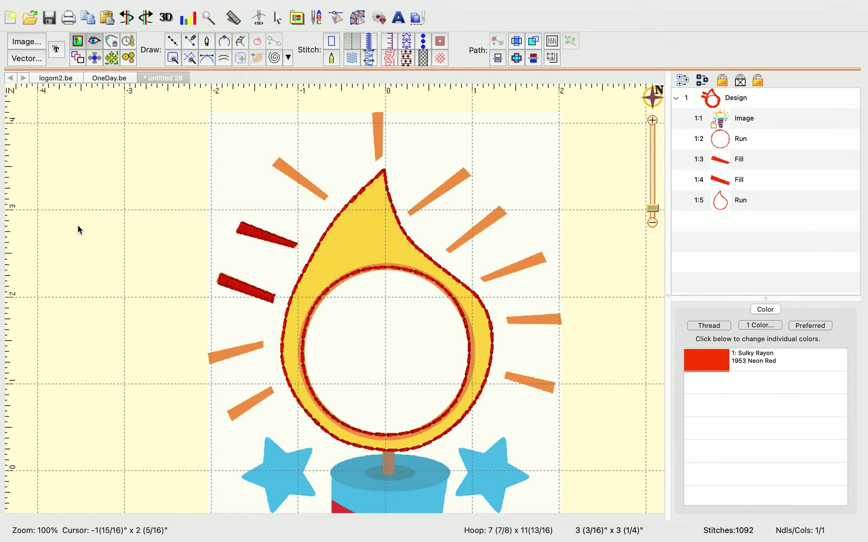
Draw a three-point Sashiko Run arc about 15/16" by 1 1/8" left of the artwork, and rotate it so its opening faces lower right.
left_click(224, 42)
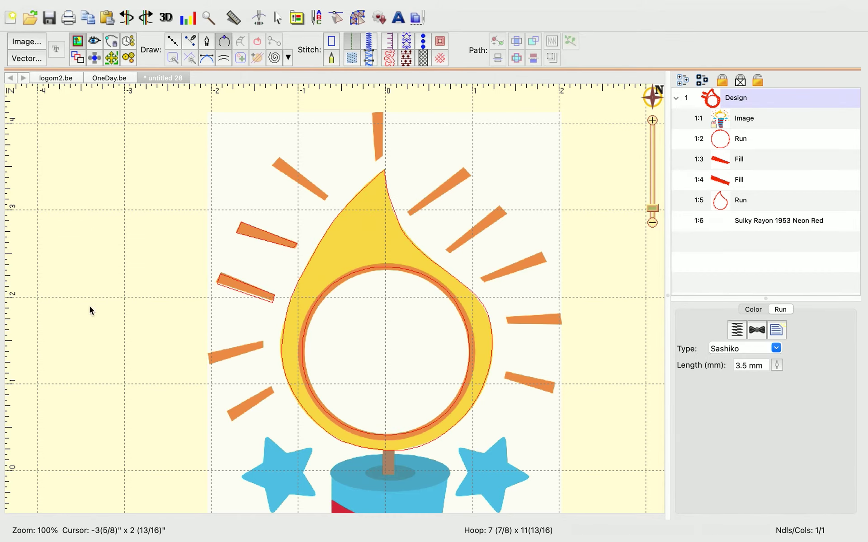
left_click(59, 295)
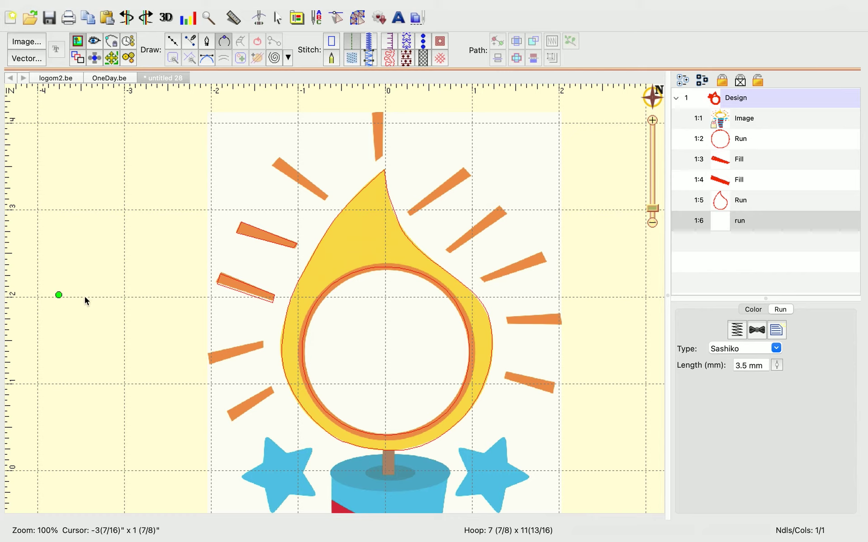
left_click(107, 208)
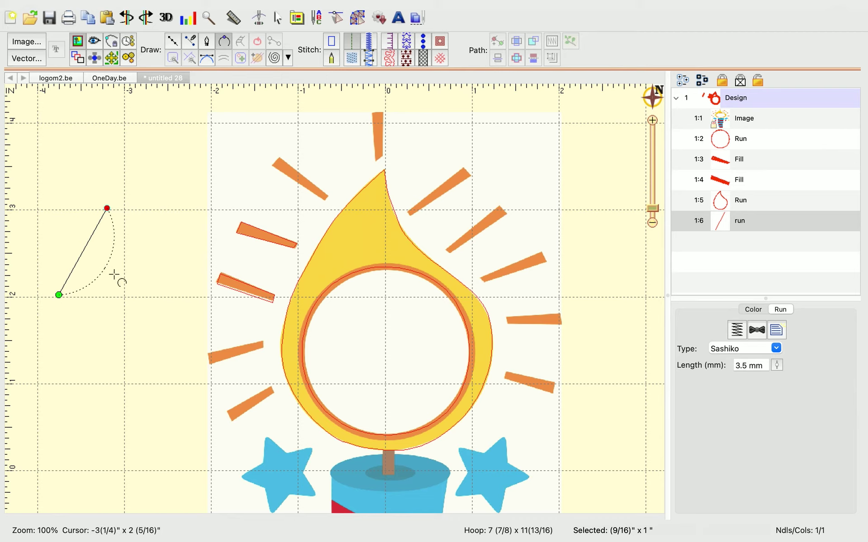
left_click(129, 286)
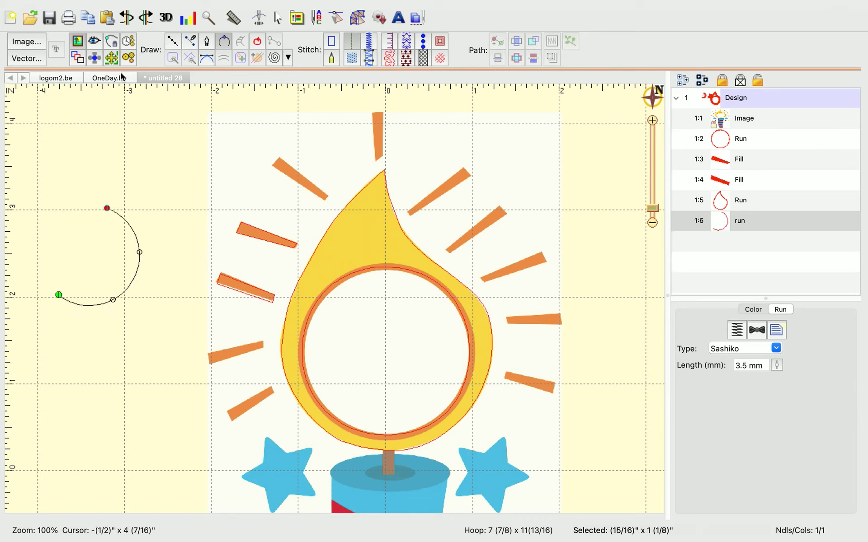
key("g")
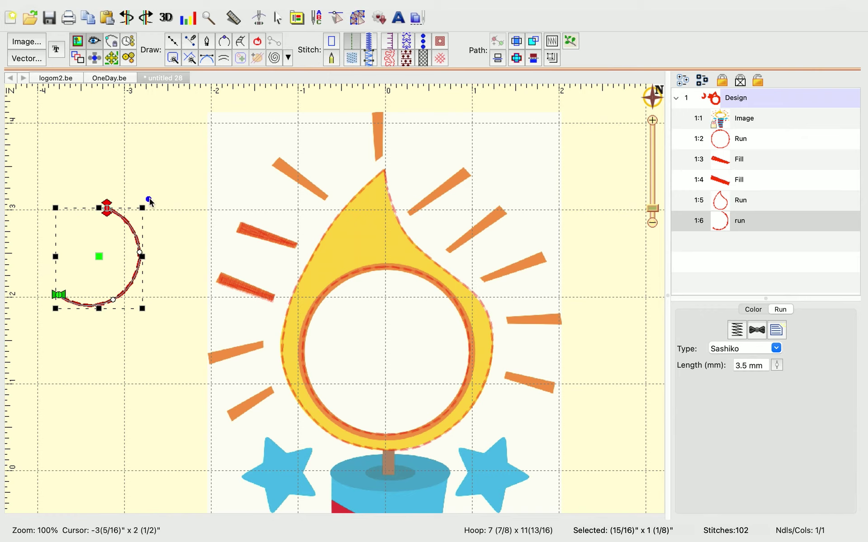
left_click_drag(149, 201, 47, 278)
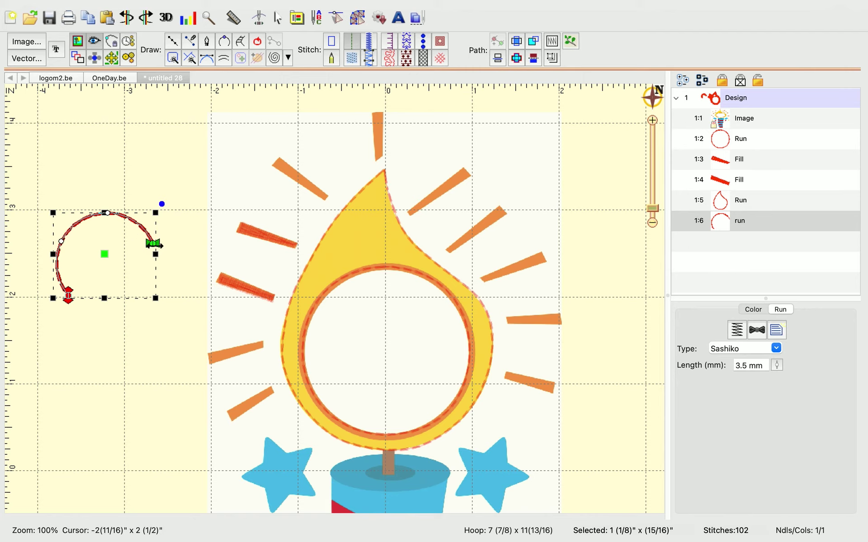
Try bending the arc at its top point by pulling the curve handle outward, and return the handle to restore the rounded shape.
left_click(109, 209)
left_click(109, 213)
left_click(108, 217)
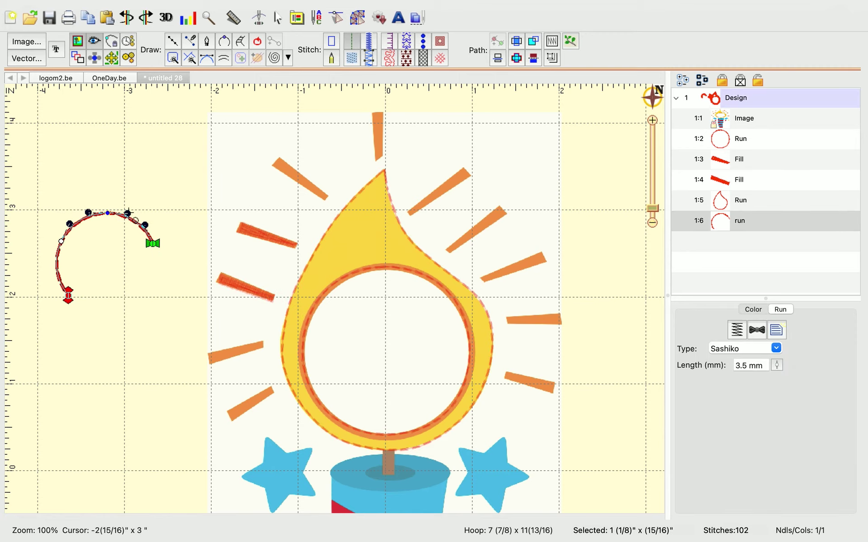
left_click(128, 211)
left_click_drag(129, 211, 152, 194)
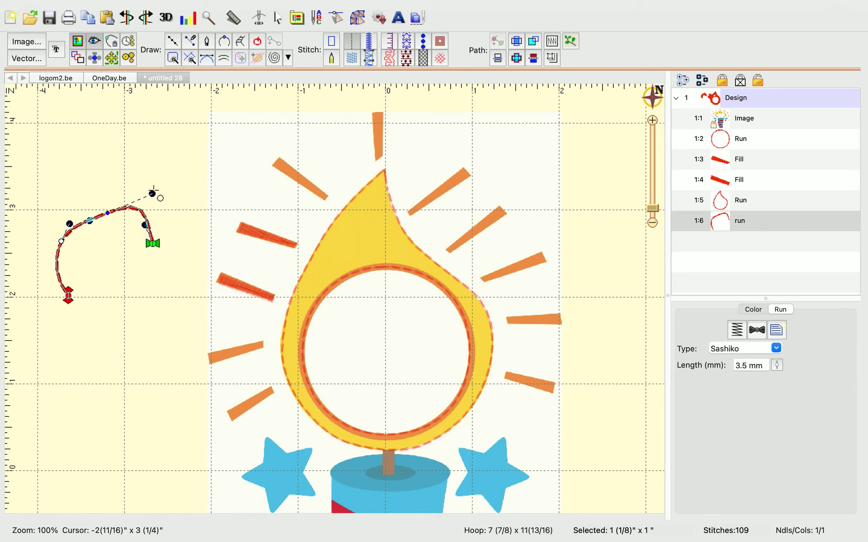
left_click_drag(153, 194, 123, 212)
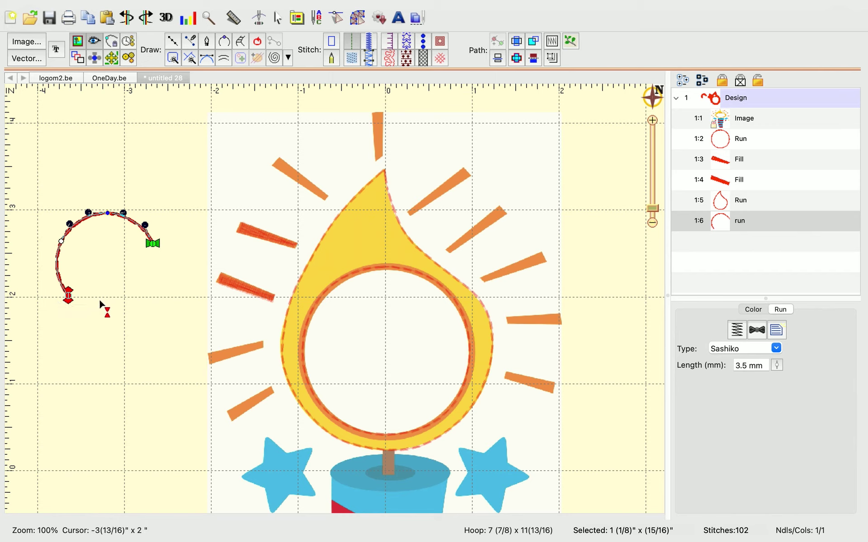
Reshape the arc's lower end by moving its end point and curve handle, extending it into a nearly closed circle about 1 1/16" across.
left_click(68, 296)
left_click_drag(69, 294, 74, 333)
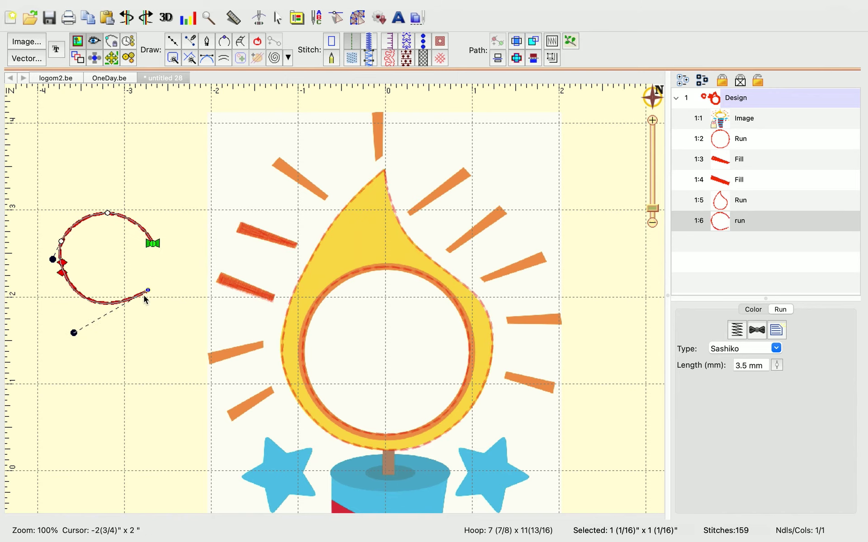